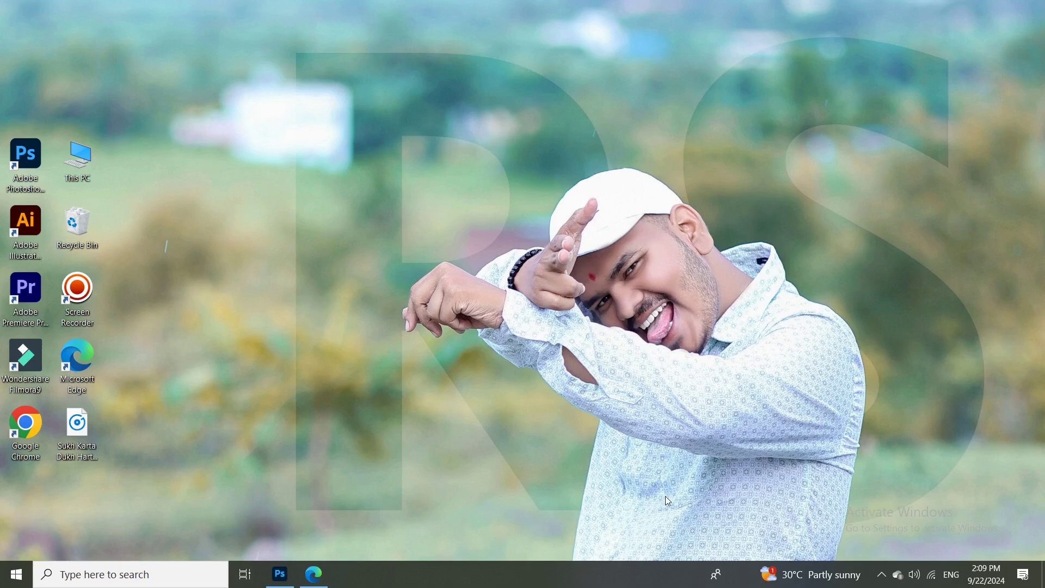
Bring IMG_7324.JPG into view, duplicate Background as Background copy, and hide the original Background
{"action": "left_click", "coordinate": [280, 575]}
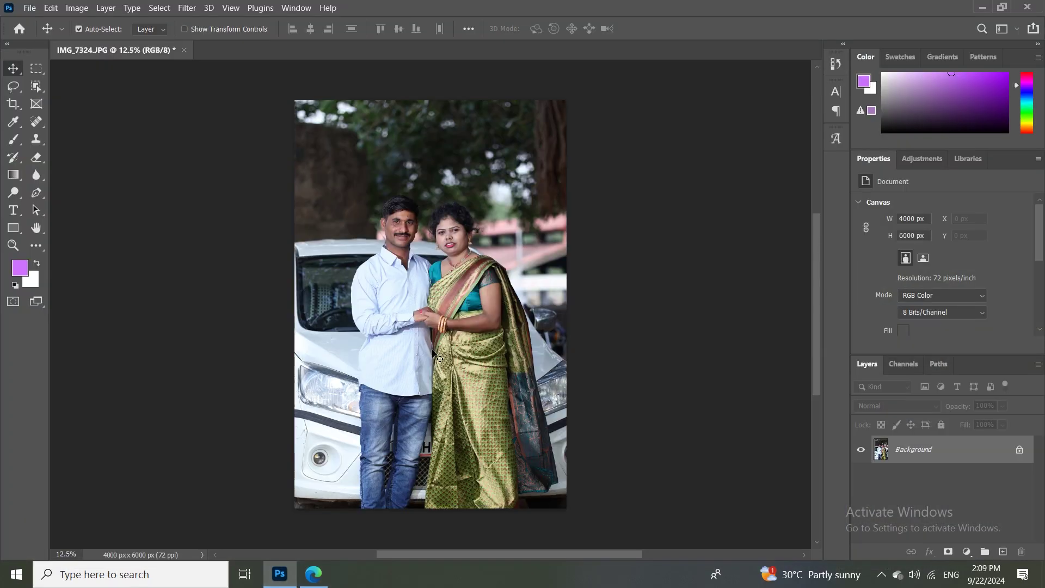
{"action": "scroll", "coordinate": [435, 357], "scroll_direction": "up", "scroll_amount": 2}
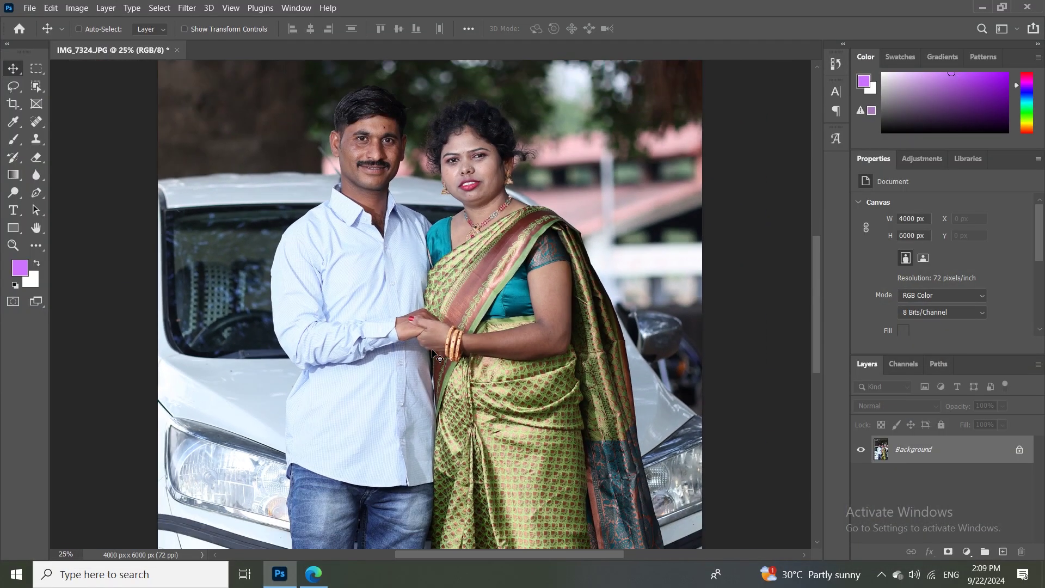
{"action": "scroll", "coordinate": [436, 356], "scroll_direction": "down", "scroll_amount": 1}
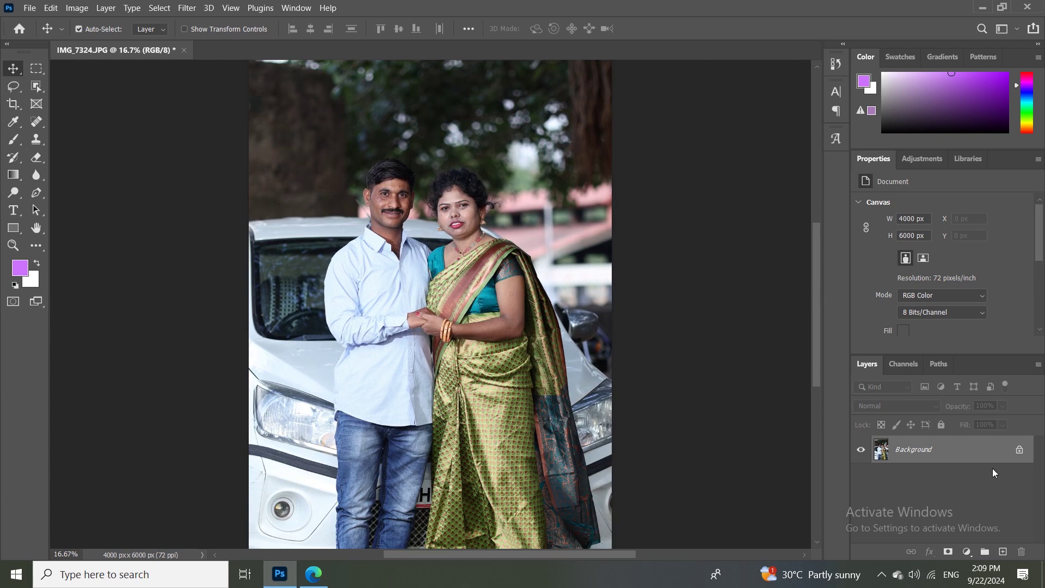
{"action": "left_click_drag", "start_coordinate": [996, 455], "coordinate": [1003, 551]}
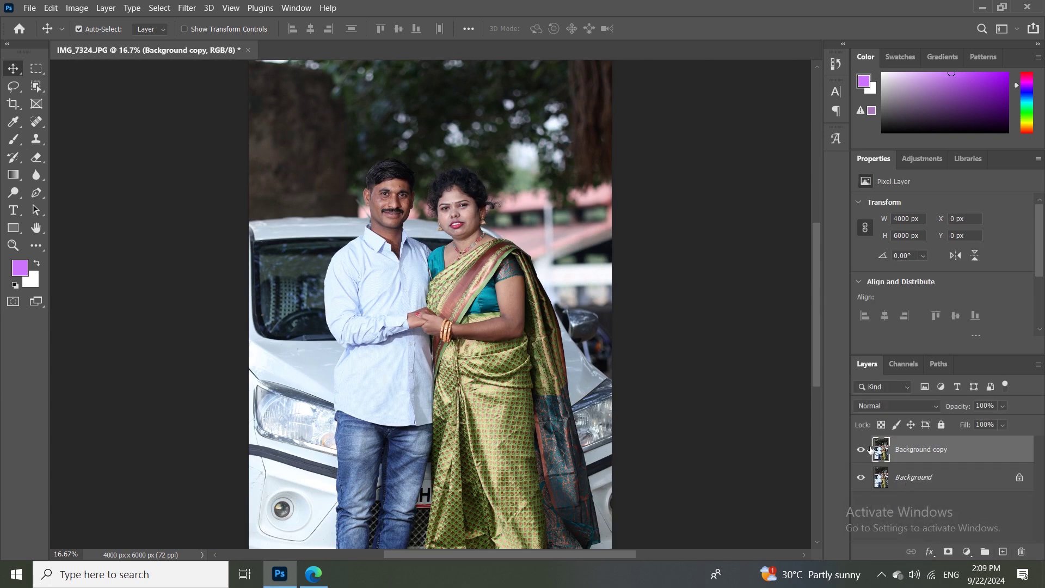
{"action": "left_click", "coordinate": [862, 477]}
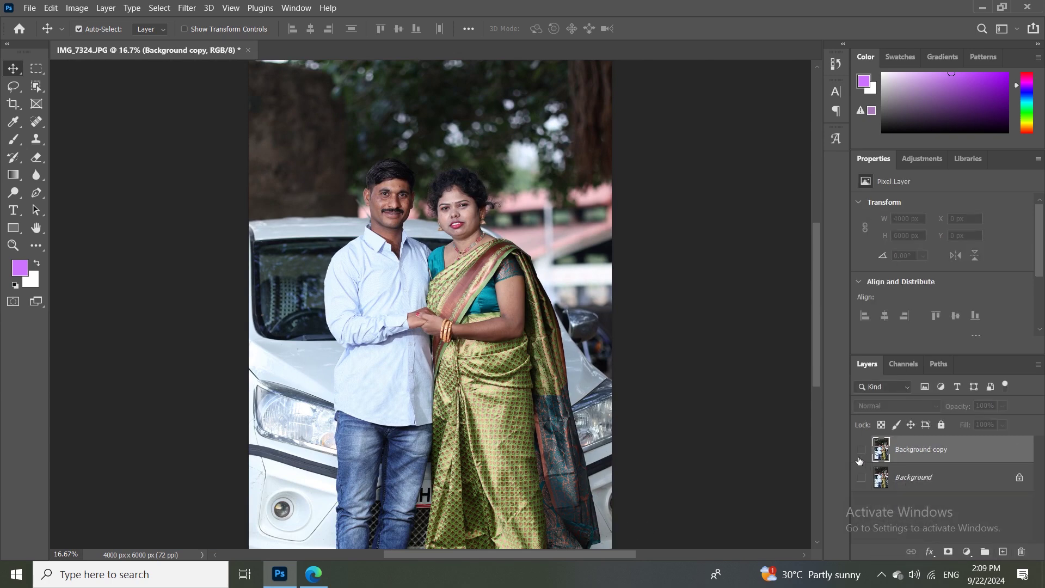
Pick the Spot Healing tool and zoom so both faces fill the view, dismissing a first Levels attempt
{"action": "left_click", "coordinate": [36, 122]}
{"action": "key", "text": "ctrl+plus"}
{"action": "key", "text": "ctrl+plus"}
{"action": "mouse_move", "coordinate": [376, 218]}
{"action": "left_mouse_down"}
{"action": "mouse_move", "coordinate": [415, 486]}
{"action": "mouse_move", "coordinate": [410, 469]}
{"action": "left_mouse_up"}
{"action": "key", "text": "ctrl+plus"}
{"action": "key", "text": "ctrl+l"}
{"action": "left_click_drag", "start_coordinate": [456, 96], "coordinate": [481, 94]}
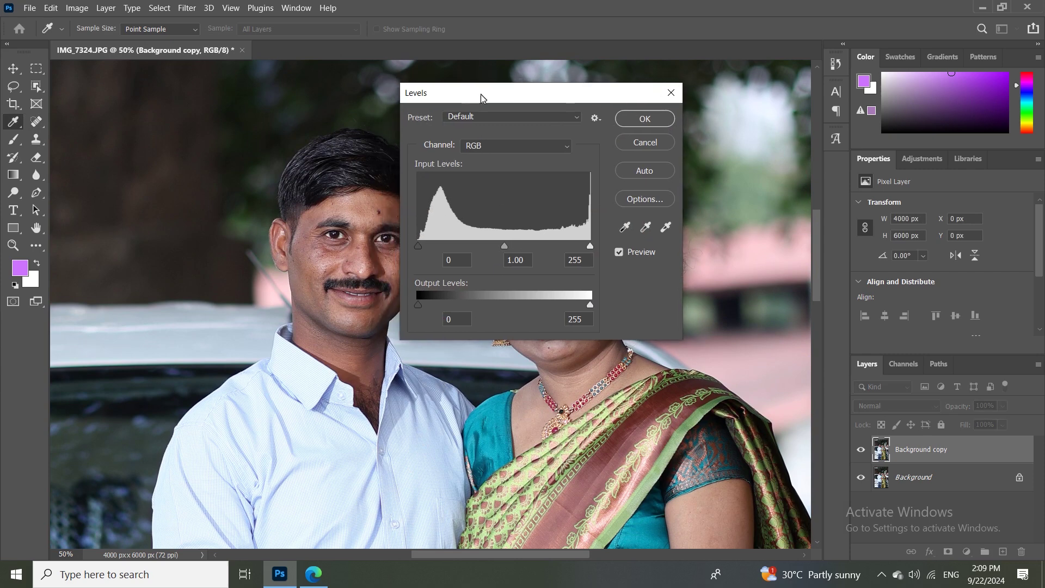
{"action": "left_click", "coordinate": [646, 112]}
{"action": "key", "text": "j"}
Apply Levels to Background copy with black input 22 and midtones 1.25
{"action": "left_click", "coordinate": [77, 7]}
{"action": "mouse_move", "coordinate": [97, 39]}
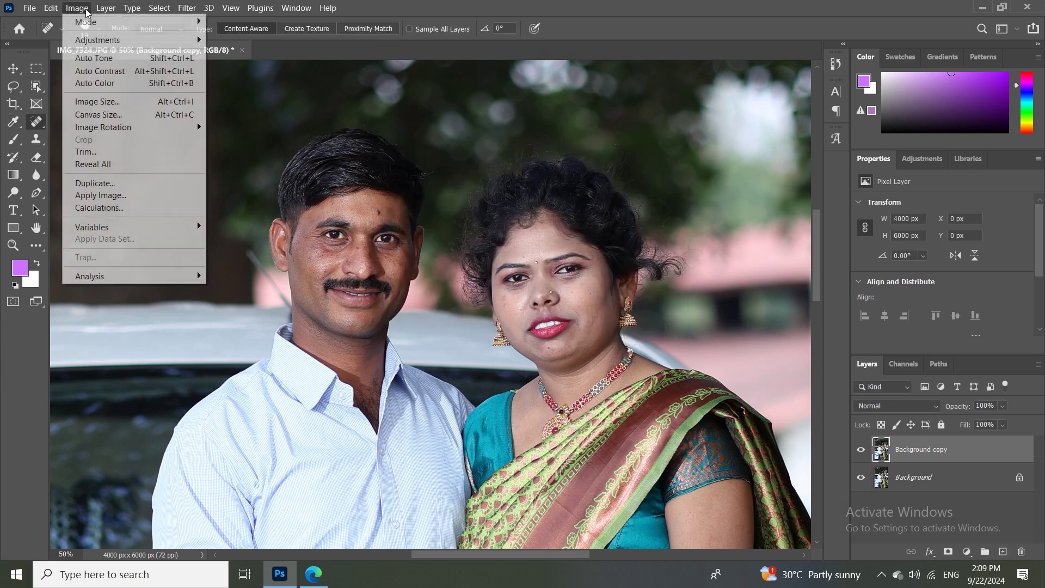
{"action": "left_click", "coordinate": [229, 51]}
{"action": "left_click_drag", "start_coordinate": [514, 99], "coordinate": [776, 151]}
{"action": "left_click_drag", "start_coordinate": [691, 305], "coordinate": [700, 309]}
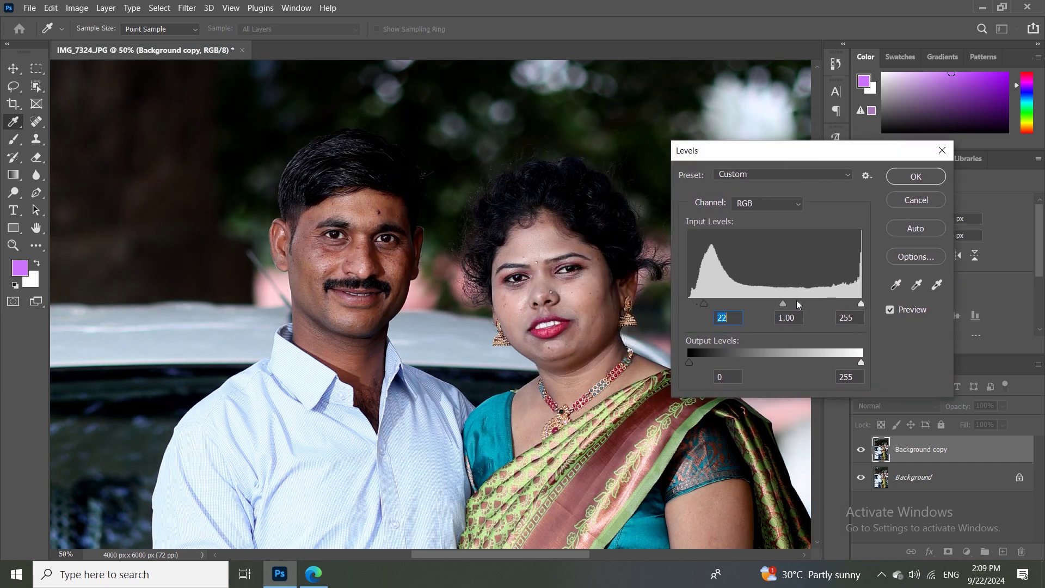
{"action": "mouse_move", "coordinate": [778, 311]}
{"action": "left_mouse_down"}
{"action": "mouse_move", "coordinate": [767, 313]}
{"action": "mouse_move", "coordinate": [777, 313]}
{"action": "left_mouse_up"}
{"action": "left_click", "coordinate": [914, 176]}
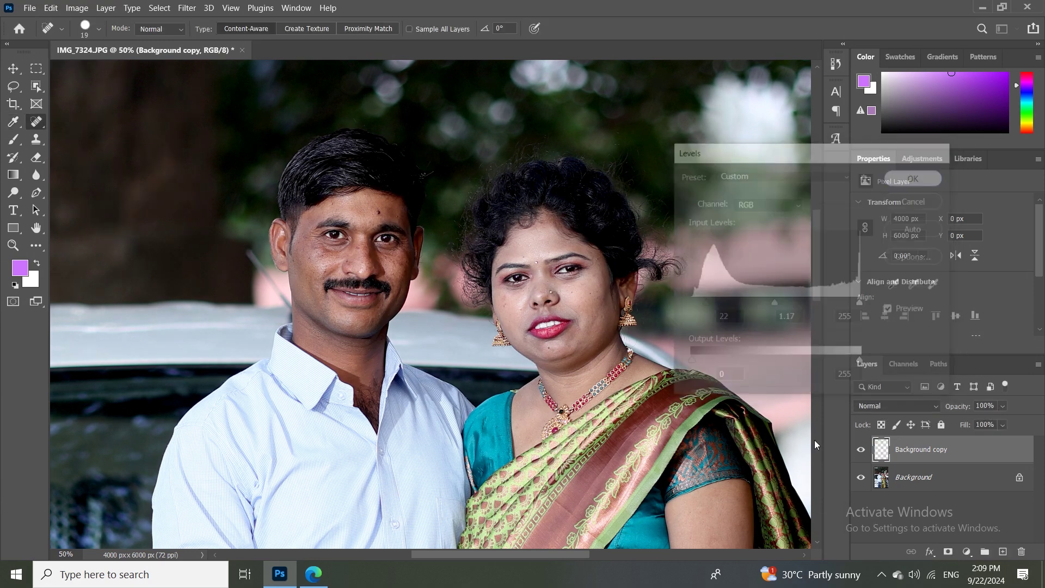
{"action": "left_click", "coordinate": [861, 451]}
{"action": "left_click", "coordinate": [861, 451]}
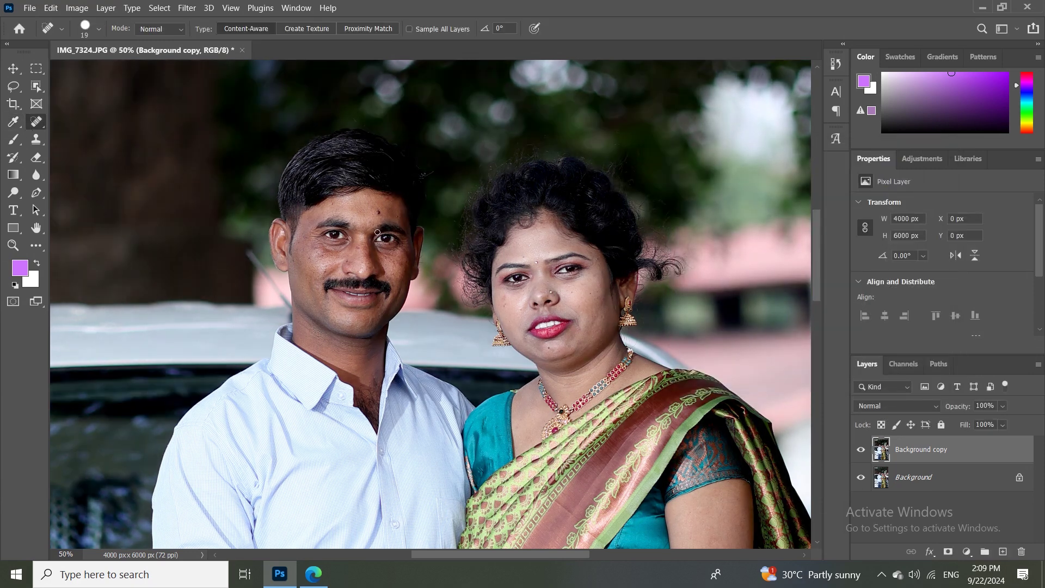
{"action": "key", "text": "ctrl+plus"}
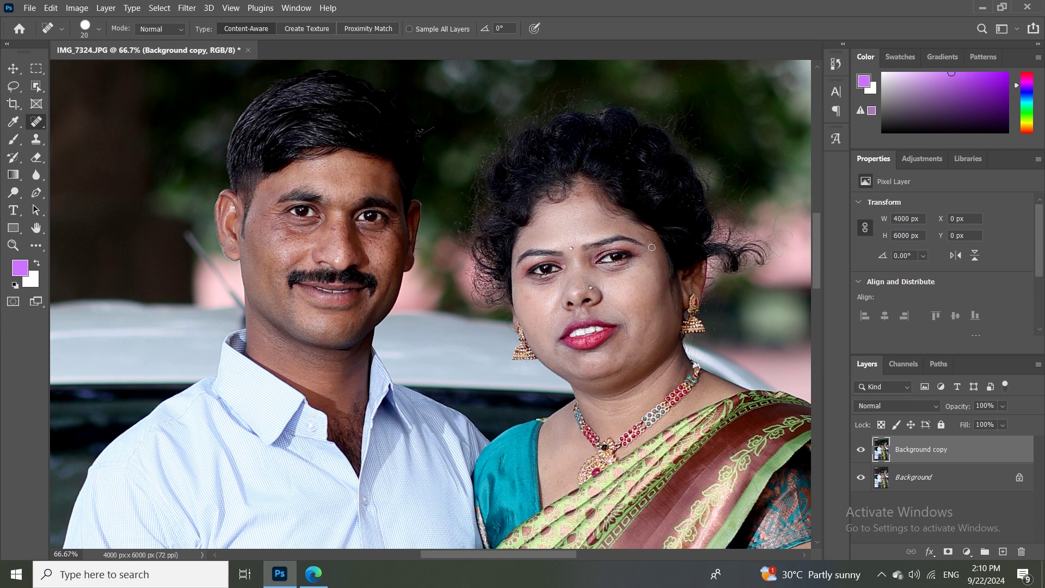
{"action": "scroll", "coordinate": [568, 354], "scroll_direction": "down", "scroll_amount": 2}
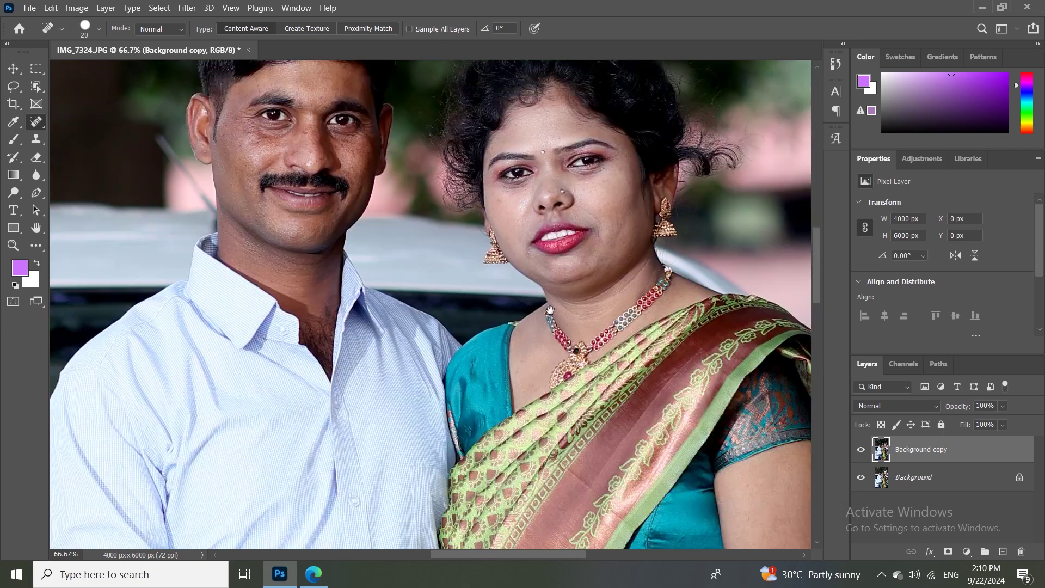
{"action": "scroll", "coordinate": [577, 342], "scroll_direction": "down", "scroll_amount": 5}
{"action": "scroll", "coordinate": [588, 334], "scroll_direction": "down", "scroll_amount": 2}
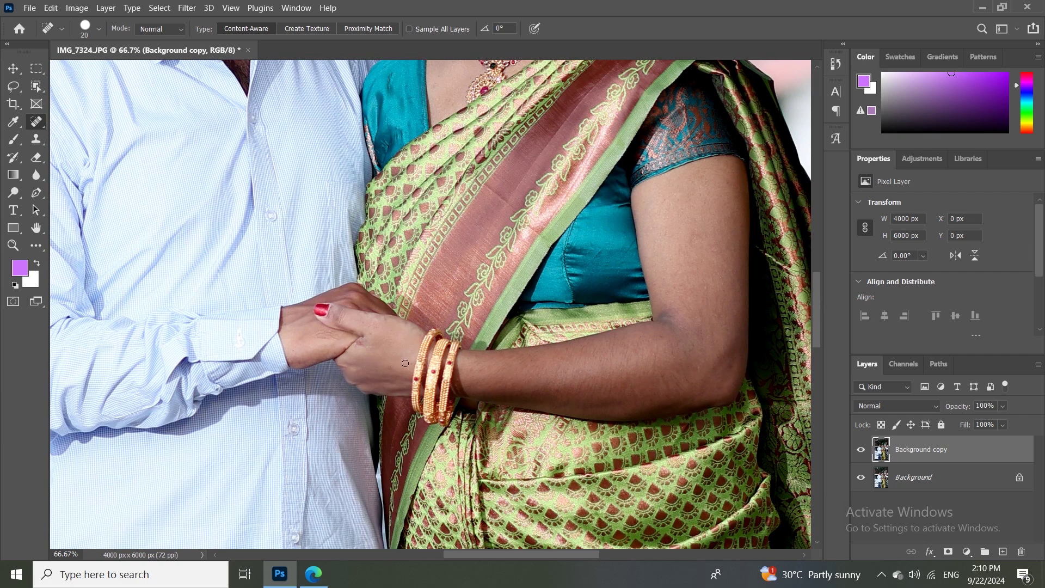
{"action": "scroll", "coordinate": [390, 369], "scroll_direction": "up", "scroll_amount": 1}
{"action": "scroll", "coordinate": [387, 367], "scroll_direction": "up", "scroll_amount": 4}
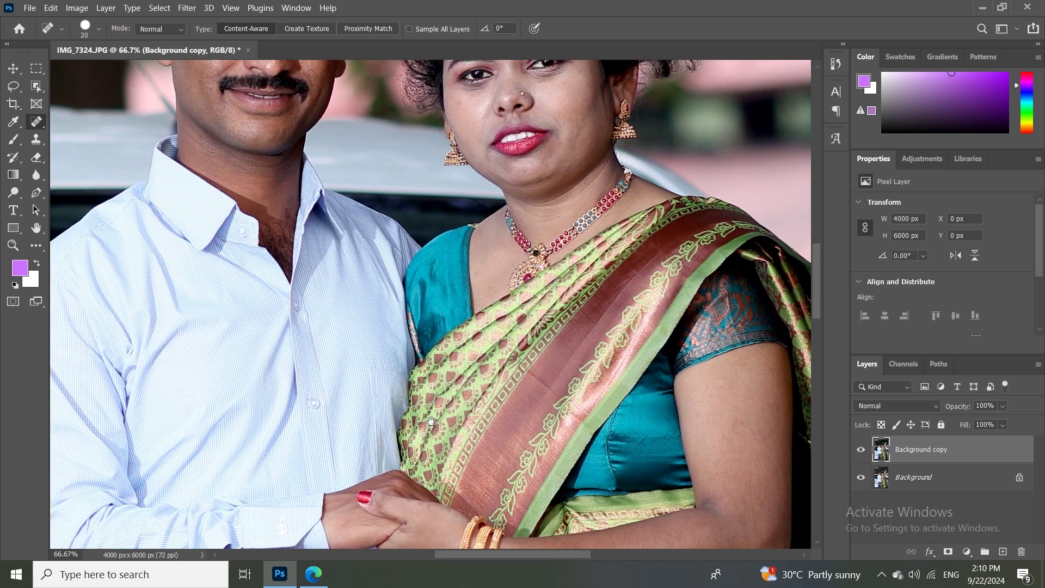
{"action": "scroll", "coordinate": [386, 367], "scroll_direction": "up", "scroll_amount": 2}
{"action": "scroll", "coordinate": [359, 277], "scroll_direction": "up", "scroll_amount": 1}
{"action": "scroll", "coordinate": [345, 240], "scroll_direction": "up", "scroll_amount": 1}
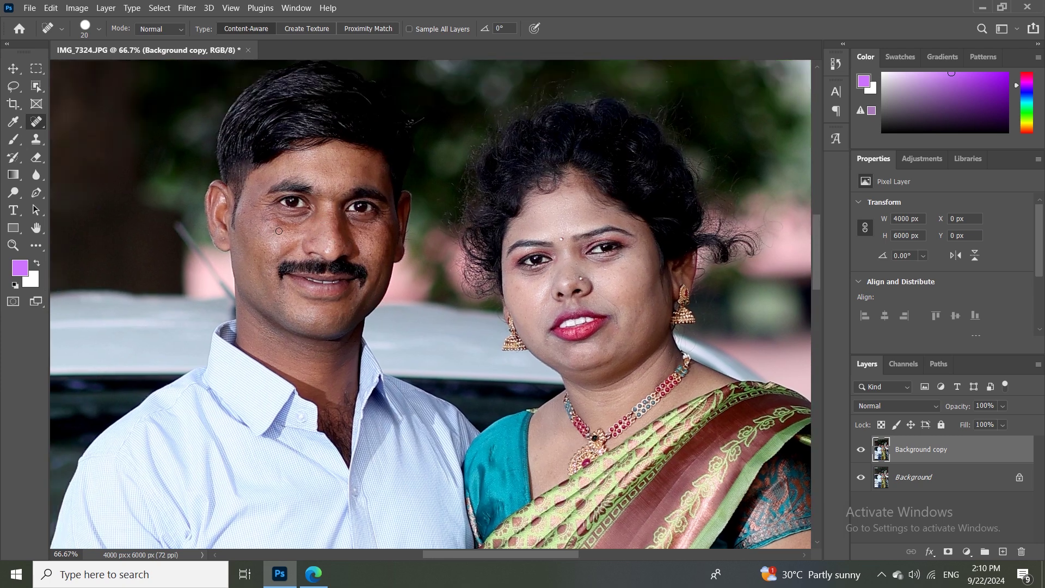
Switch to a clean Mixer Brush, sample the man's forehead skin, and set Wet to 35%
{"action": "left_click", "coordinate": [13, 139]}
{"action": "left_click", "coordinate": [65, 177]}
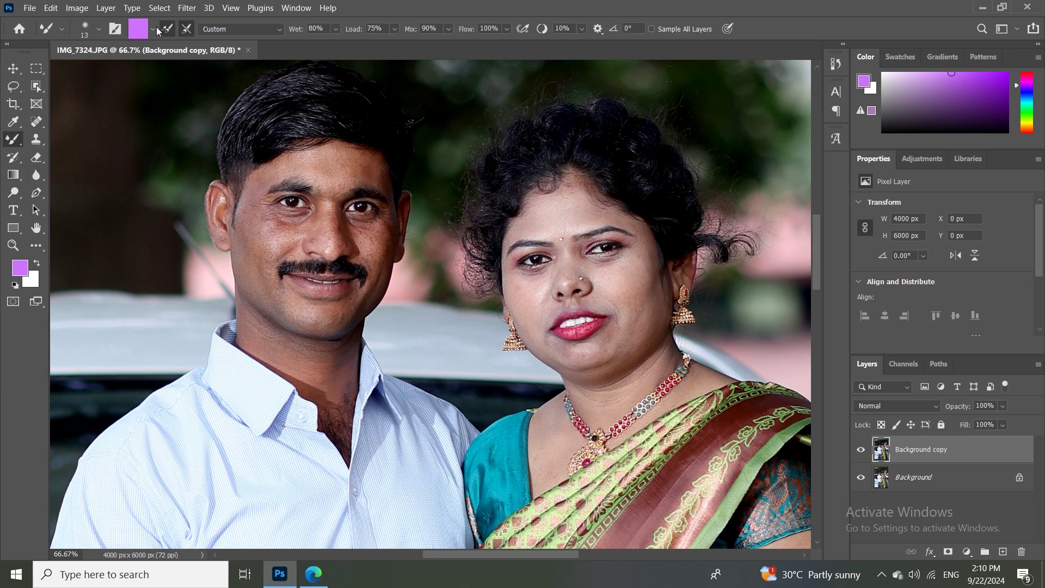
{"action": "left_click", "coordinate": [165, 32]}
{"action": "left_click", "coordinate": [299, 165], "text": "alt"}
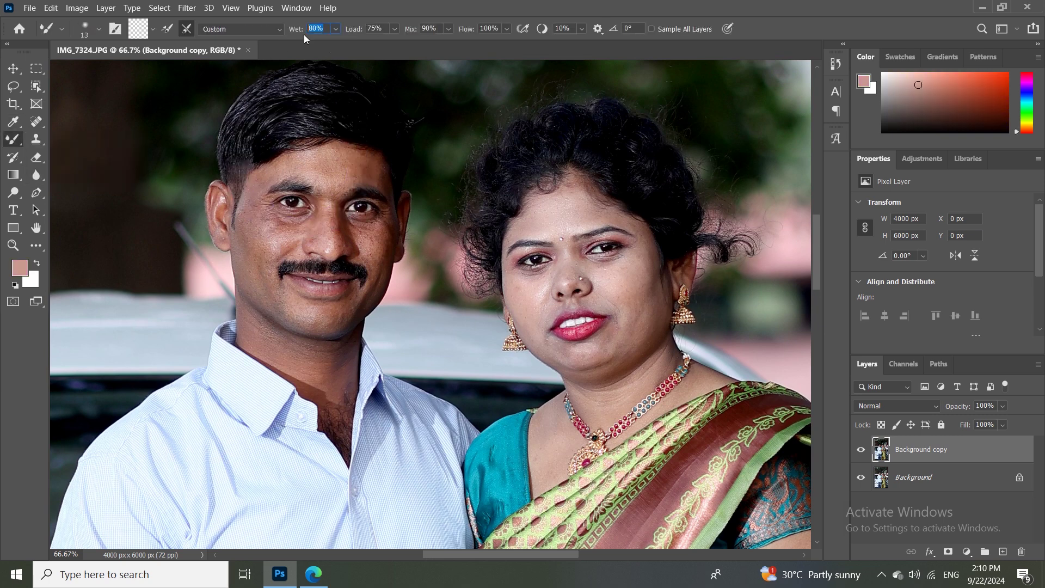
{"action": "type", "text": "35"}
{"action": "key", "text": "Tab"}
Smooth the skin on the man's left cheek and across his forehead
{"action": "key", "text": "ctrl+plus"}
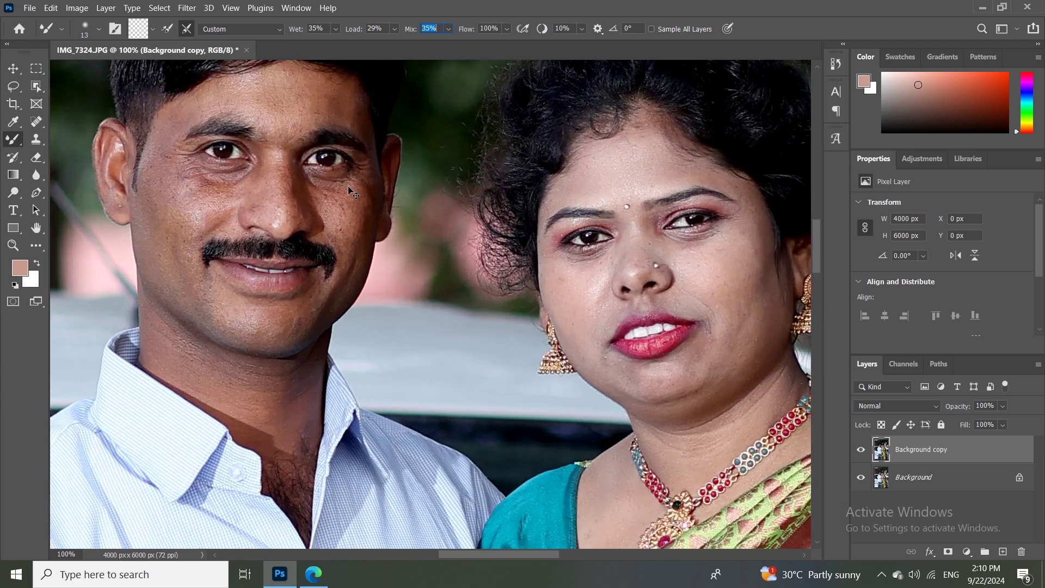
{"action": "key", "text": "ctrl+plus"}
{"action": "left_click_drag", "start_coordinate": [352, 191], "coordinate": [607, 297]}
{"action": "key", "text": "ctrl+minus"}
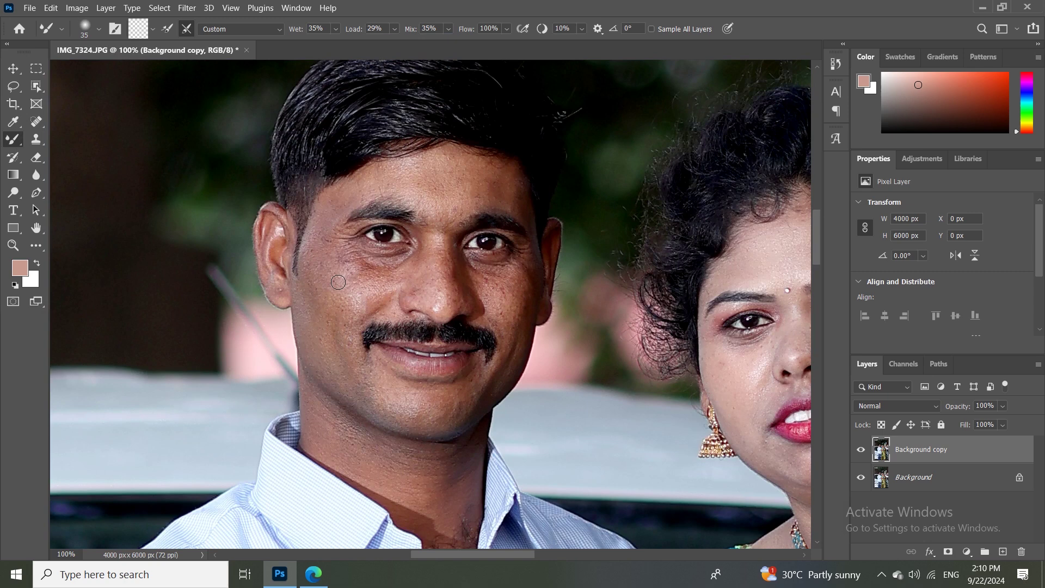
{"action": "left_click_drag", "start_coordinate": [313, 278], "coordinate": [311, 258]}
{"action": "left_click_drag", "start_coordinate": [374, 191], "coordinate": [409, 187]}
Smooth the skin under the man's left eye and on his nose tip with a 60–70 brush
{"action": "key", "text": "bracketright"}
{"action": "key", "text": "bracketright"}
{"action": "key", "text": "bracketright"}
{"action": "left_click_drag", "start_coordinate": [381, 293], "coordinate": [349, 271]}
{"action": "key", "text": "bracketleft"}
{"action": "left_click_drag", "start_coordinate": [365, 275], "coordinate": [332, 248]}
{"action": "left_click_drag", "start_coordinate": [417, 291], "coordinate": [440, 305]}
{"action": "key", "text": "bracketright"}
{"action": "key", "text": "ctrl+plus"}
{"action": "left_click_drag", "start_coordinate": [351, 238], "coordinate": [437, 247]}
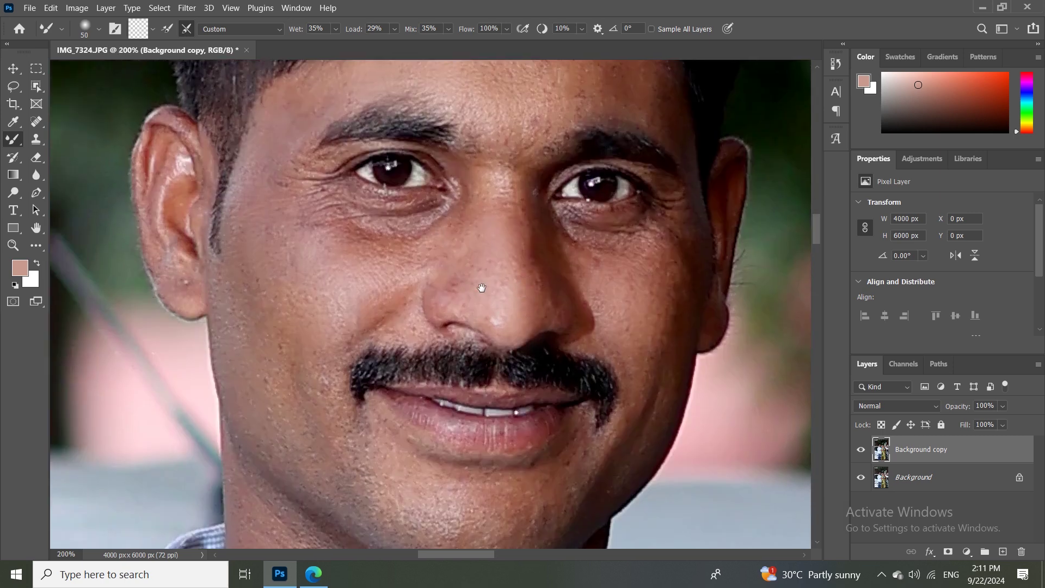
Smooth the wrinkles and crow's-feet under and beside the man's left eye at brush size 40–50
{"action": "key", "text": "bracketleft"}
{"action": "mouse_move", "coordinate": [455, 225]}
{"action": "left_mouse_down"}
{"action": "mouse_move", "coordinate": [384, 218]}
{"action": "mouse_move", "coordinate": [443, 233]}
{"action": "mouse_move", "coordinate": [474, 221]}
{"action": "mouse_move", "coordinate": [366, 225]}
{"action": "left_mouse_up"}
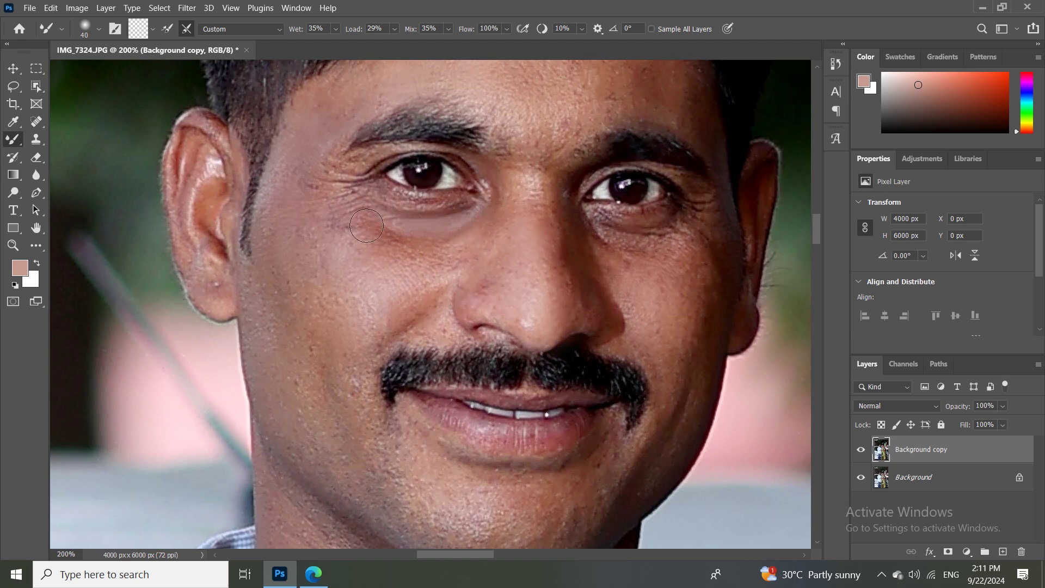
{"action": "key", "text": "bracketright"}
{"action": "mouse_move", "coordinate": [304, 237]}
{"action": "left_mouse_down"}
{"action": "mouse_move", "coordinate": [313, 180]}
{"action": "mouse_move", "coordinate": [305, 196]}
{"action": "mouse_move", "coordinate": [331, 209]}
{"action": "left_mouse_up"}
Smooth the man's right forehead and blend away pinkish marks between his brows at brush size 50
{"action": "key", "text": "bracketleft"}
{"action": "key", "text": "bracketleft"}
{"action": "scroll", "coordinate": [512, 234], "scroll_direction": "up", "scroll_amount": 2}
{"action": "key", "text": "bracketright"}
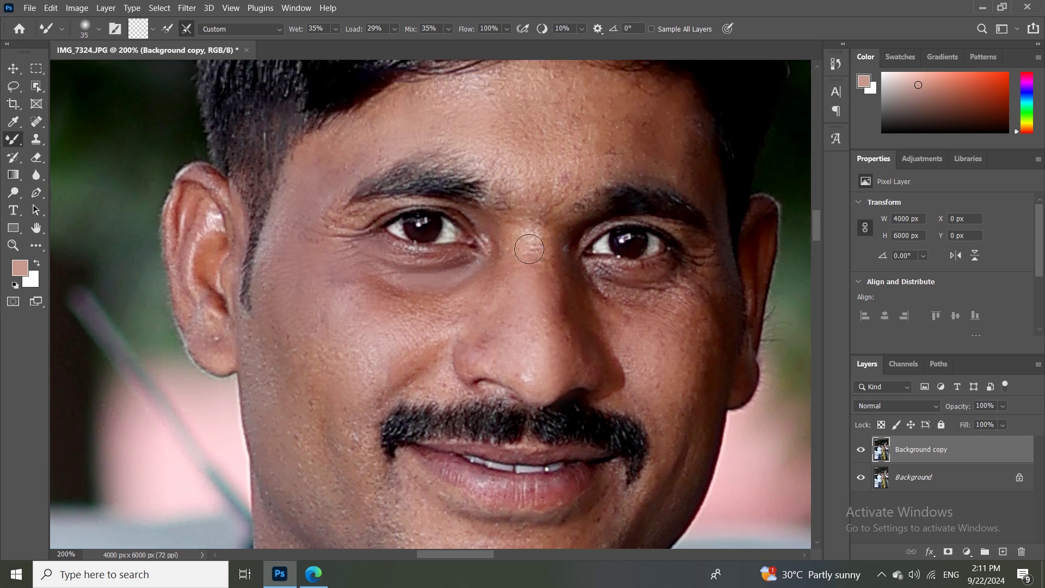
{"action": "scroll", "coordinate": [536, 245], "scroll_direction": "up", "scroll_amount": 2}
{"action": "key", "text": "bracketright"}
{"action": "key", "text": "bracketright"}
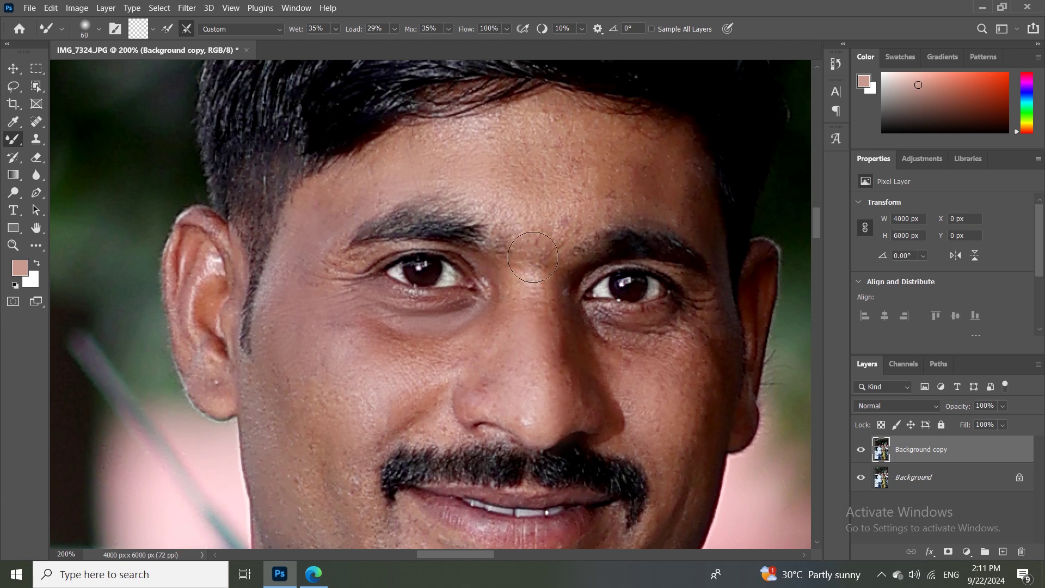
{"action": "key", "text": "bracketright"}
{"action": "key", "text": "bracketleft"}
{"action": "key", "text": "bracketleft"}
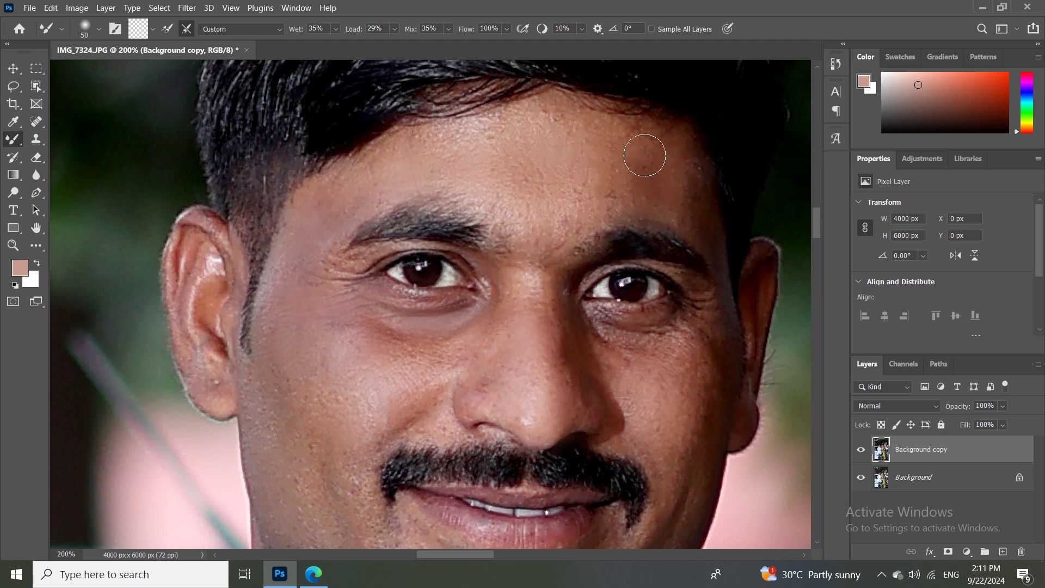
{"action": "left_click_drag", "start_coordinate": [629, 174], "coordinate": [695, 220]}
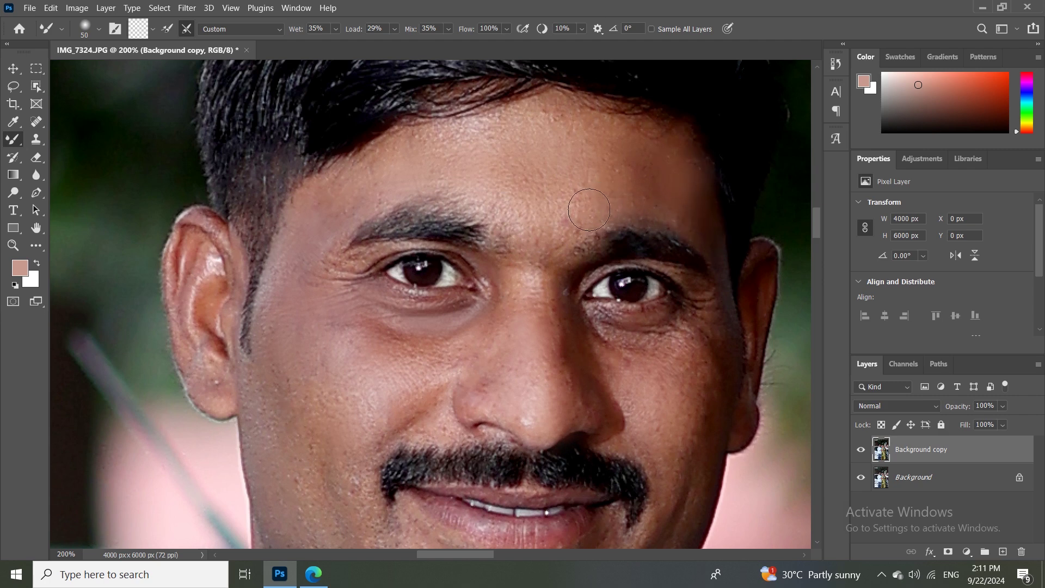
{"action": "left_click_drag", "start_coordinate": [574, 221], "coordinate": [581, 203]}
Raise the brush Load to 39% and smooth the wrinkles under the man's right eye
{"action": "left_click_drag", "start_coordinate": [356, 30], "coordinate": [362, 30]}
{"action": "scroll", "coordinate": [518, 167], "scroll_direction": "down", "scroll_amount": 2}
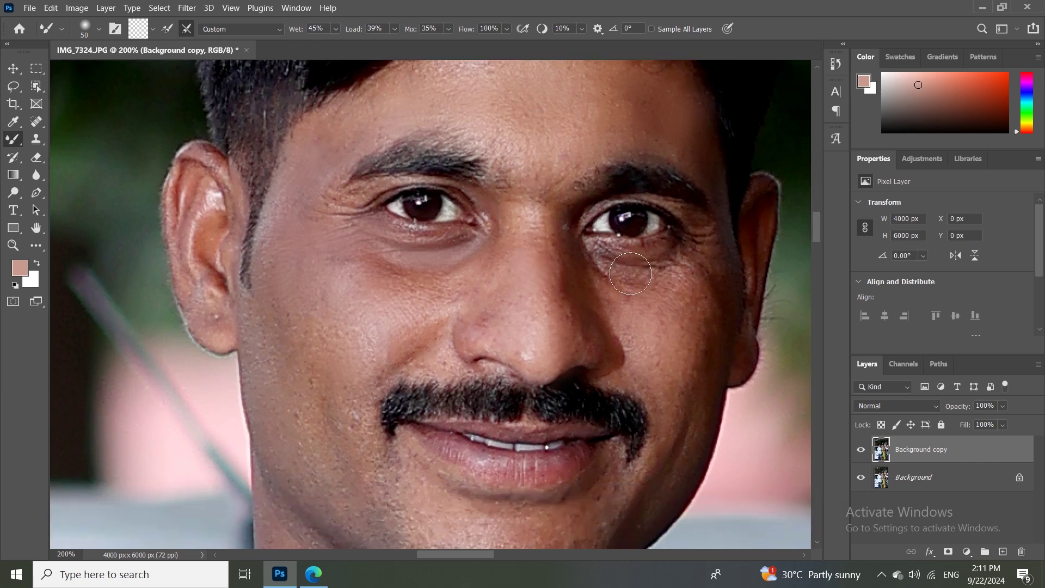
{"action": "mouse_move", "coordinate": [625, 272]}
{"action": "left_mouse_down"}
{"action": "mouse_move", "coordinate": [601, 266]}
{"action": "mouse_move", "coordinate": [664, 276]}
{"action": "mouse_move", "coordinate": [700, 250]}
{"action": "left_mouse_up"}
{"action": "scroll", "coordinate": [702, 319], "scroll_direction": "down", "scroll_amount": 1}
Resize the mixer brush between 50 and 70 for the ear, cheek, side of nose and under-eye
{"action": "key", "text": "]"}
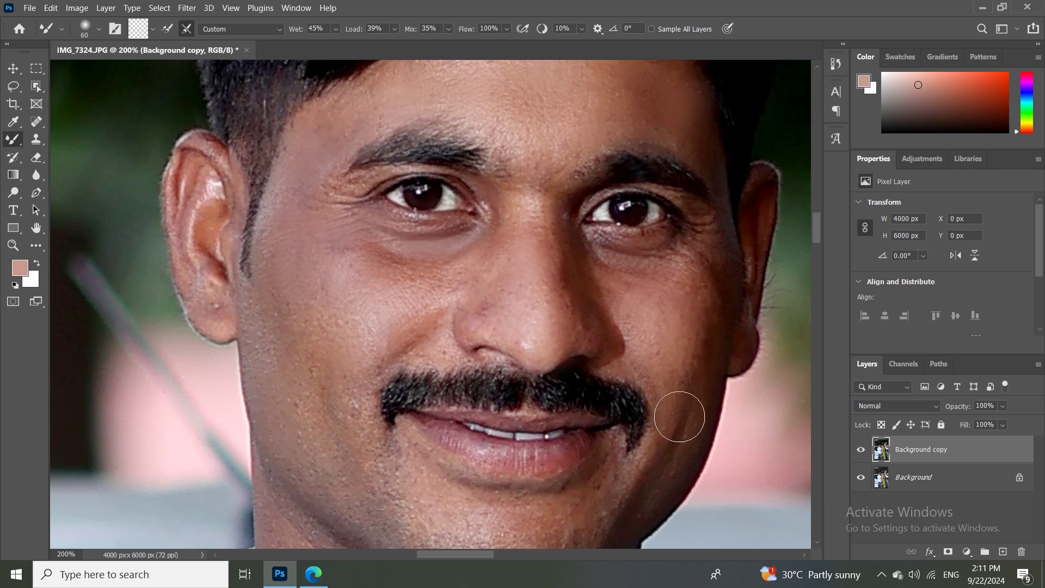
{"action": "scroll", "coordinate": [653, 416], "scroll_direction": "down", "scroll_amount": 2}
{"action": "scroll", "coordinate": [650, 415], "scroll_direction": "down", "scroll_amount": 1}
{"action": "scroll", "coordinate": [615, 395], "scroll_direction": "down", "scroll_amount": 1}
{"action": "key", "text": "]"}
{"action": "key", "text": "["}
{"action": "key", "text": "["}
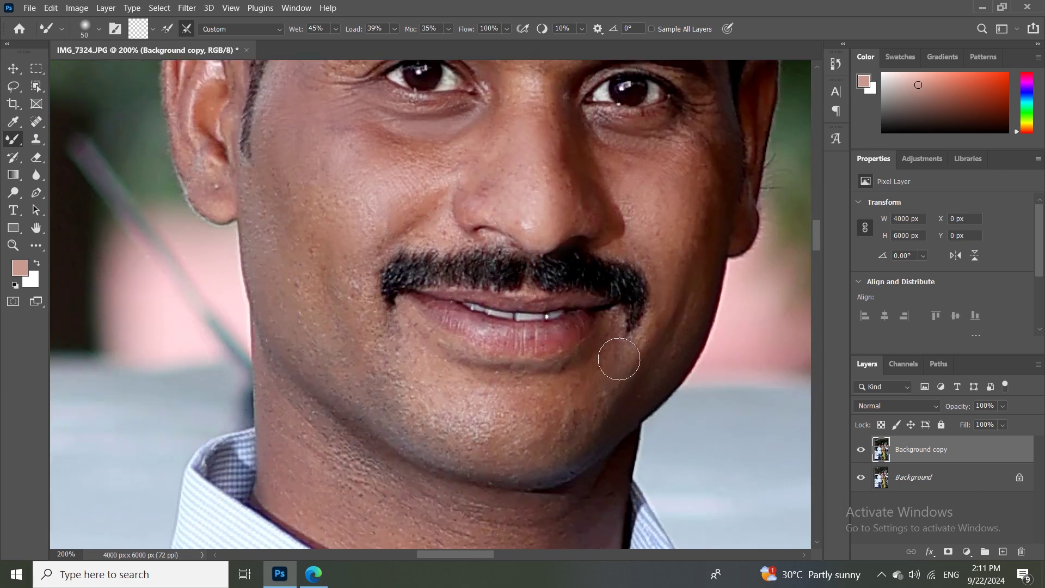
{"action": "key", "text": "]"}
{"action": "key", "text": "]"}
{"action": "scroll", "coordinate": [344, 287], "scroll_direction": "up", "scroll_amount": 2}
{"action": "scroll", "coordinate": [344, 287], "scroll_direction": "up", "scroll_amount": 1}
{"action": "key", "text": "["}
{"action": "key", "text": "["}
{"action": "key", "text": "["}
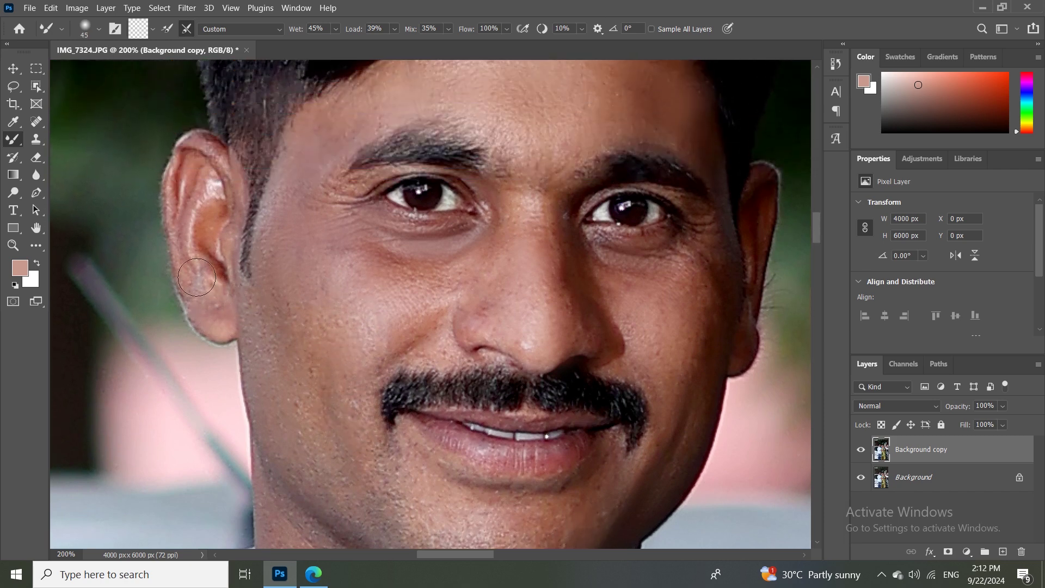
{"action": "key", "text": "]"}
{"action": "key", "text": "]"}
{"action": "key", "text": "bracketleft"}
{"action": "key", "text": "bracketleft"}
{"action": "key", "text": "bracketright"}
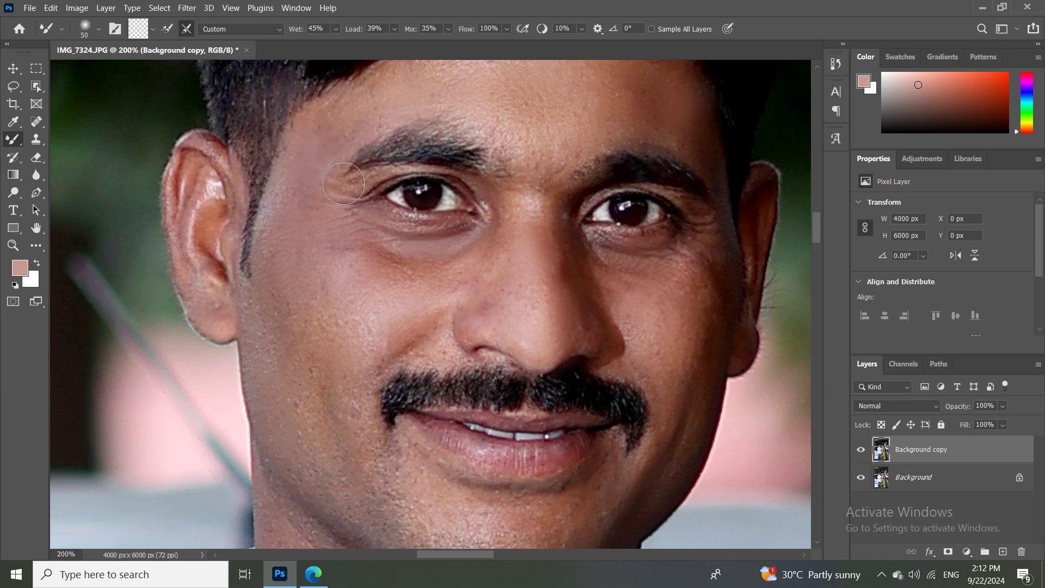
Smooth the skin between the man's brows and blend his forehead up toward the hairline
{"action": "scroll", "coordinate": [305, 229], "scroll_direction": "up", "scroll_amount": 1}
{"action": "scroll", "coordinate": [272, 255], "scroll_direction": "up", "scroll_amount": 2}
{"action": "key", "text": "bracketright"}
{"action": "key", "text": "bracketright"}
{"action": "left_click_drag", "start_coordinate": [532, 212], "coordinate": [558, 225]}
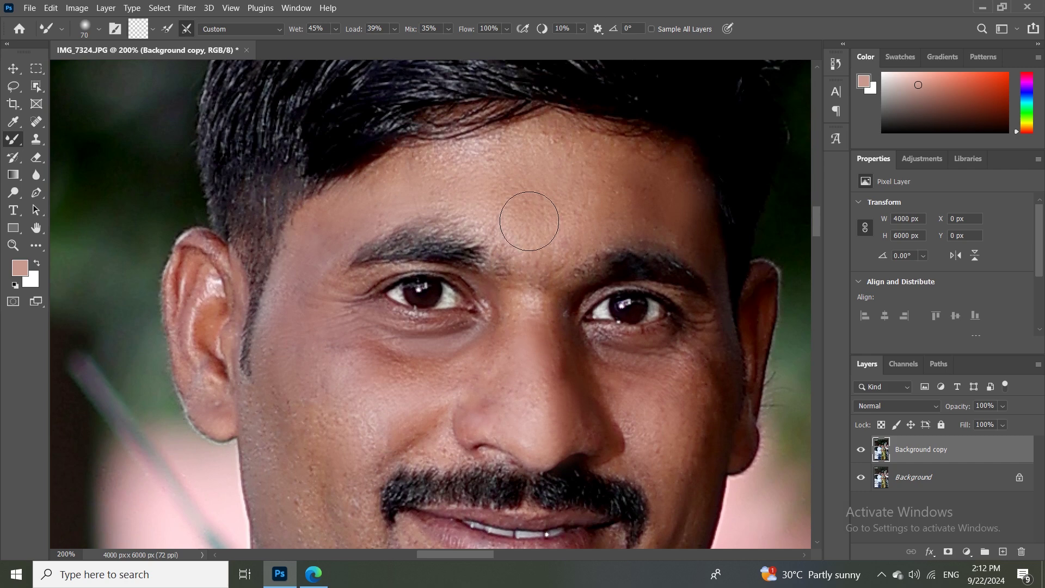
{"action": "mouse_move", "coordinate": [558, 224]}
{"action": "left_mouse_down"}
{"action": "mouse_move", "coordinate": [459, 162]}
{"action": "mouse_move", "coordinate": [495, 163]}
{"action": "mouse_move", "coordinate": [415, 171]}
{"action": "mouse_move", "coordinate": [625, 164]}
{"action": "mouse_move", "coordinate": [596, 185]}
{"action": "left_mouse_up"}
Smooth the man's cheek and his neck skin toward the collar
{"action": "scroll", "coordinate": [523, 327], "scroll_direction": "down", "scroll_amount": 2}
{"action": "mouse_move", "coordinate": [681, 308]}
{"action": "left_mouse_down"}
{"action": "mouse_move", "coordinate": [632, 370]}
{"action": "mouse_move", "coordinate": [647, 376]}
{"action": "mouse_move", "coordinate": [689, 319]}
{"action": "mouse_move", "coordinate": [654, 374]}
{"action": "left_mouse_up"}
{"action": "scroll", "coordinate": [694, 353], "scroll_direction": "down", "scroll_amount": 2}
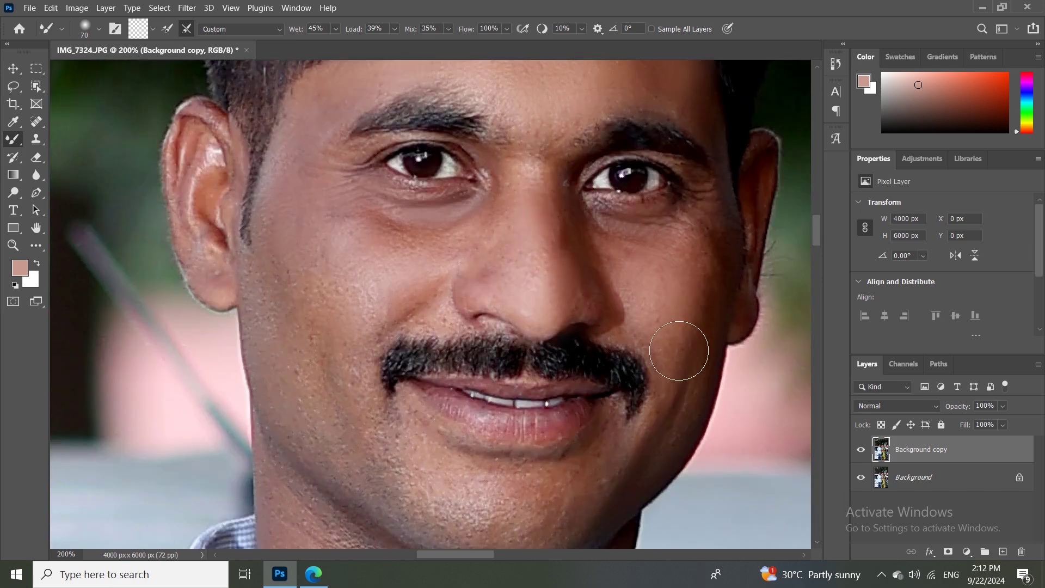
{"action": "key", "text": "bracketleft"}
{"action": "key", "text": "bracketleft"}
{"action": "key", "text": "bracketleft"}
{"action": "scroll", "coordinate": [435, 304], "scroll_direction": "down", "scroll_amount": 2}
{"action": "scroll", "coordinate": [428, 420], "scroll_direction": "down", "scroll_amount": 1}
{"action": "key", "text": "bracketright"}
{"action": "key", "text": "bracketright"}
{"action": "key", "text": "bracketright"}
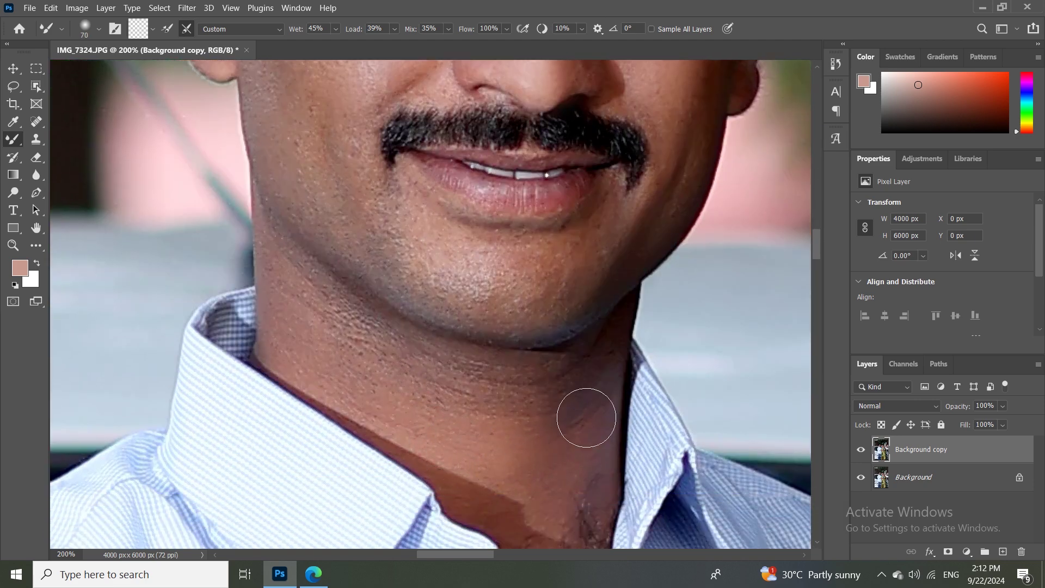
{"action": "key", "text": "bracketright"}
{"action": "mouse_move", "coordinate": [433, 409]}
{"action": "left_mouse_down"}
{"action": "mouse_move", "coordinate": [403, 389]}
{"action": "mouse_move", "coordinate": [338, 375]}
{"action": "mouse_move", "coordinate": [295, 314]}
{"action": "mouse_move", "coordinate": [485, 397]}
{"action": "mouse_move", "coordinate": [410, 368]}
{"action": "mouse_move", "coordinate": [455, 374]}
{"action": "mouse_move", "coordinate": [551, 415]}
{"action": "mouse_move", "coordinate": [585, 415]}
{"action": "mouse_move", "coordinate": [569, 400]}
{"action": "left_mouse_up"}
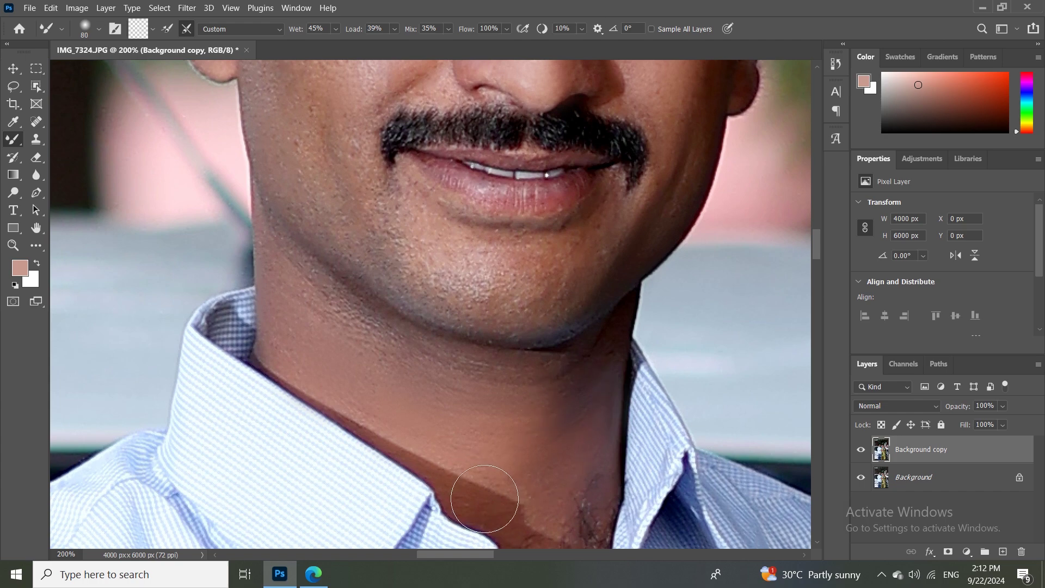
Smooth the skin under the man's eye and on his cheek with a smaller brush
{"action": "key", "text": "ctrl+minus"}
{"action": "key", "text": "ctrl+minus"}
{"action": "key", "text": "ctrl+minus"}
{"action": "key", "text": "ctrl+minus"}
{"action": "key", "text": "ctrl+minus"}
{"action": "key", "text": "ctrl+minus"}
{"action": "key", "text": "ctrl+plus"}
{"action": "key", "text": "ctrl+plus"}
{"action": "key", "text": "ctrl+plus"}
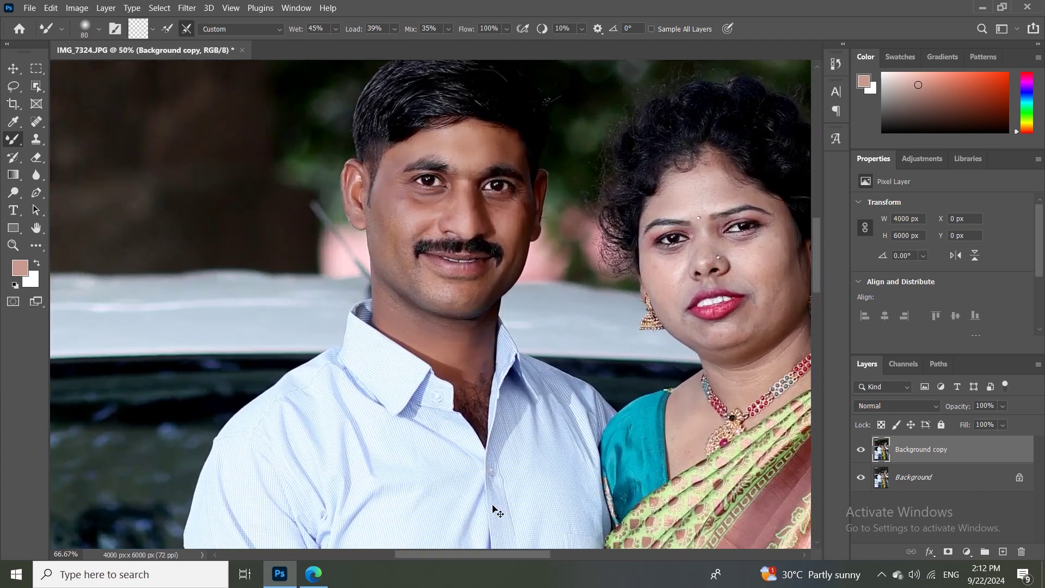
{"action": "key", "text": "ctrl+plus"}
{"action": "left_click_drag", "start_coordinate": [367, 238], "coordinate": [382, 334]}
{"action": "key", "text": "["}
{"action": "key", "text": "["}
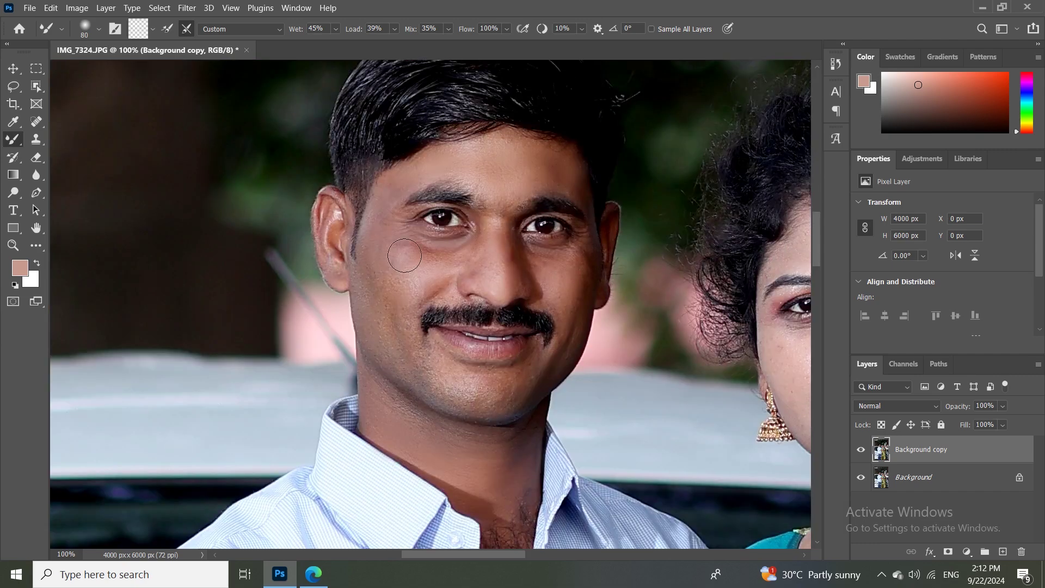
{"action": "key", "text": "bracketright"}
{"action": "mouse_move", "coordinate": [398, 234]}
{"action": "left_mouse_down"}
{"action": "mouse_move", "coordinate": [424, 263]}
{"action": "mouse_move", "coordinate": [443, 260]}
{"action": "mouse_move", "coordinate": [422, 256]}
{"action": "mouse_move", "coordinate": [408, 288]}
{"action": "mouse_move", "coordinate": [408, 276]}
{"action": "mouse_move", "coordinate": [395, 287]}
{"action": "mouse_move", "coordinate": [372, 257]}
{"action": "mouse_move", "coordinate": [396, 325]}
{"action": "mouse_move", "coordinate": [384, 243]}
{"action": "left_mouse_up"}
Smooth the man's cheek below the eye and size the brush for the woman's cheek
{"action": "mouse_move", "coordinate": [525, 249]}
{"action": "left_mouse_down"}
{"action": "mouse_move", "coordinate": [581, 267]}
{"action": "mouse_move", "coordinate": [564, 296]}
{"action": "left_mouse_up"}
{"action": "scroll", "coordinate": [653, 354], "scroll_direction": "right", "scroll_amount": 5}
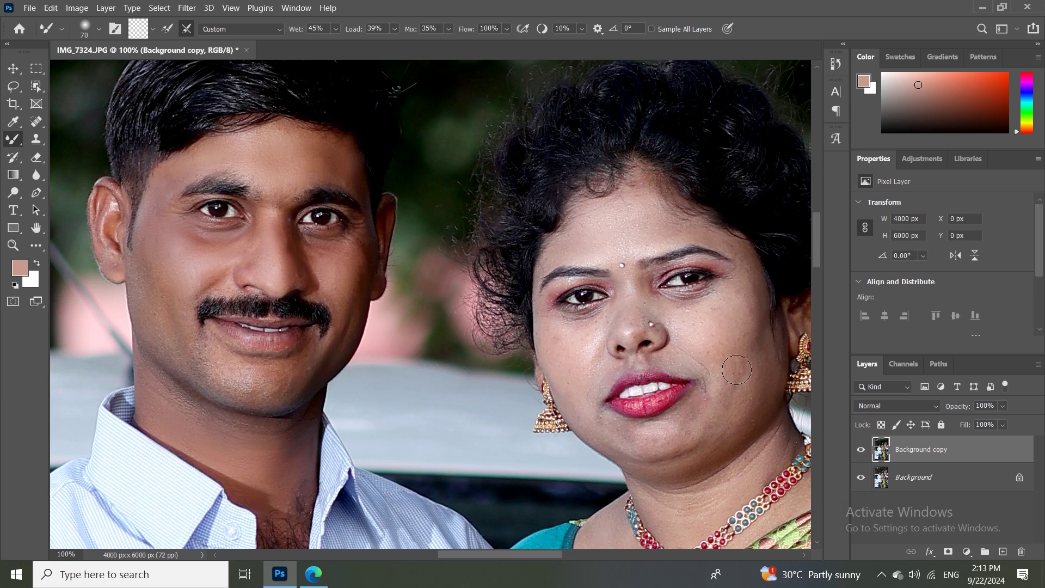
{"action": "key", "text": "]"}
{"action": "key", "text": "bracketleft"}
{"action": "key", "text": "bracketleft"}
{"action": "key", "text": "bracketleft"}
{"action": "key", "text": "bracketleft"}
{"action": "key", "text": "bracketright"}
{"action": "key", "text": "bracketleft"}
{"action": "key", "text": "bracketleft"}
{"action": "key", "text": "bracketright"}
{"action": "key", "text": "bracketright"}
{"action": "key", "text": "bracketright"}
{"action": "key", "text": "bracketright"}
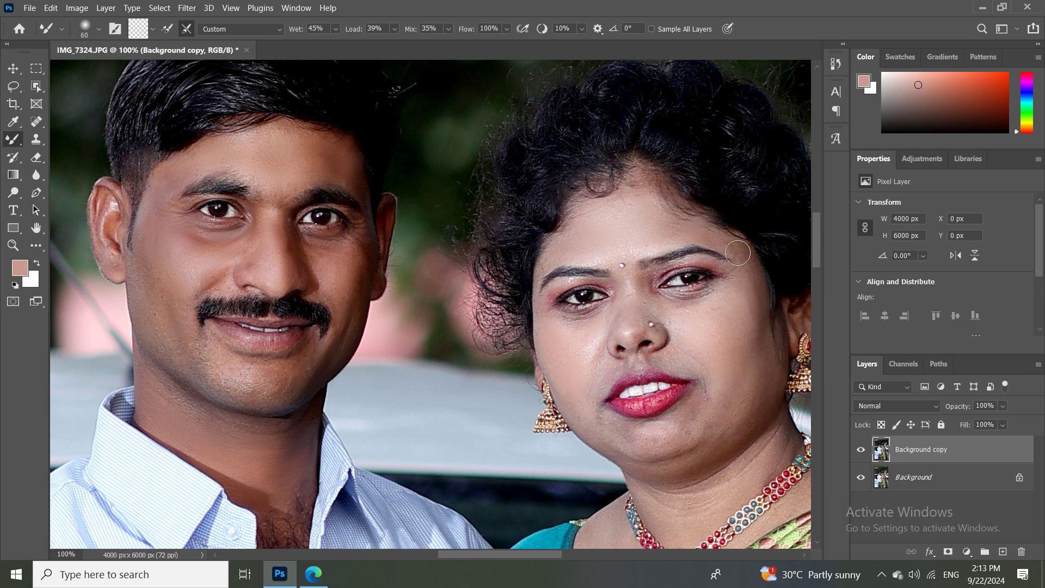
Smooth the woman's chin and blend skin from her jaw down the neck to the blouse edge
{"action": "scroll", "coordinate": [749, 291], "scroll_direction": "down", "scroll_amount": 2}
{"action": "key", "text": "bracketright"}
{"action": "key", "text": "bracketright"}
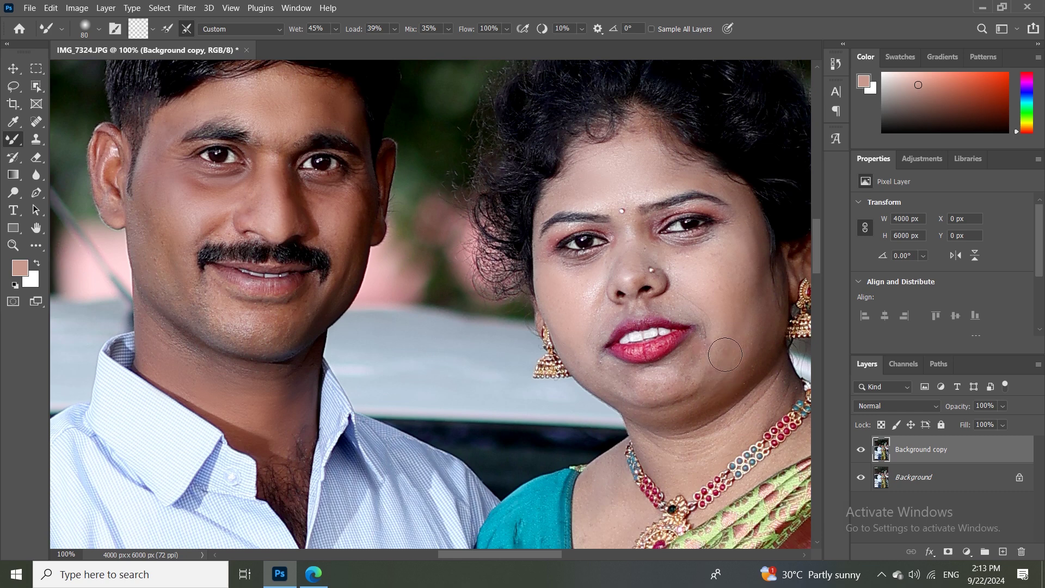
{"action": "mouse_move", "coordinate": [723, 369]}
{"action": "left_mouse_down"}
{"action": "mouse_move", "coordinate": [677, 371]}
{"action": "mouse_move", "coordinate": [626, 390]}
{"action": "mouse_move", "coordinate": [608, 365]}
{"action": "left_mouse_up"}
{"action": "key", "text": "bracketright"}
{"action": "key", "text": "bracketright"}
{"action": "key", "text": "bracketright"}
{"action": "mouse_move", "coordinate": [764, 394]}
{"action": "left_mouse_down"}
{"action": "mouse_move", "coordinate": [685, 452]}
{"action": "mouse_move", "coordinate": [705, 471]}
{"action": "left_mouse_up"}
{"action": "left_click_drag", "start_coordinate": [705, 436], "coordinate": [566, 237]}
{"action": "mouse_move", "coordinate": [482, 327]}
{"action": "left_mouse_down"}
{"action": "mouse_move", "coordinate": [462, 341]}
{"action": "mouse_move", "coordinate": [469, 290]}
{"action": "mouse_move", "coordinate": [488, 327]}
{"action": "left_mouse_up"}
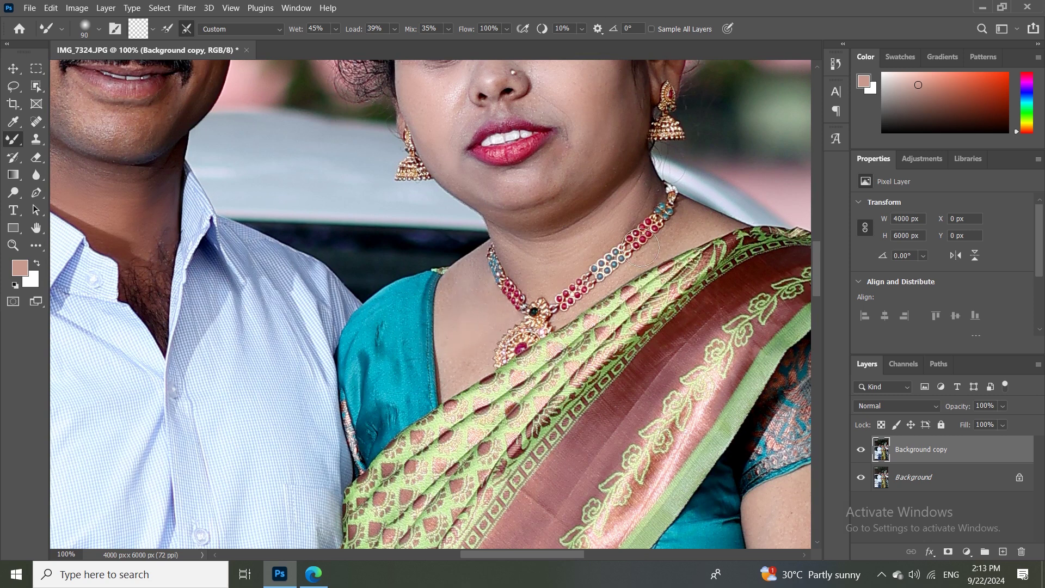
{"action": "key", "text": "bracketleft"}
Blend the woman's neck beside the saree and smooth her upper arm down to the elbow
{"action": "mouse_move", "coordinate": [703, 232]}
{"action": "left_mouse_down"}
{"action": "mouse_move", "coordinate": [691, 237]}
{"action": "mouse_move", "coordinate": [699, 224]}
{"action": "mouse_move", "coordinate": [686, 222]}
{"action": "mouse_move", "coordinate": [661, 246]}
{"action": "mouse_move", "coordinate": [670, 241]}
{"action": "left_mouse_up"}
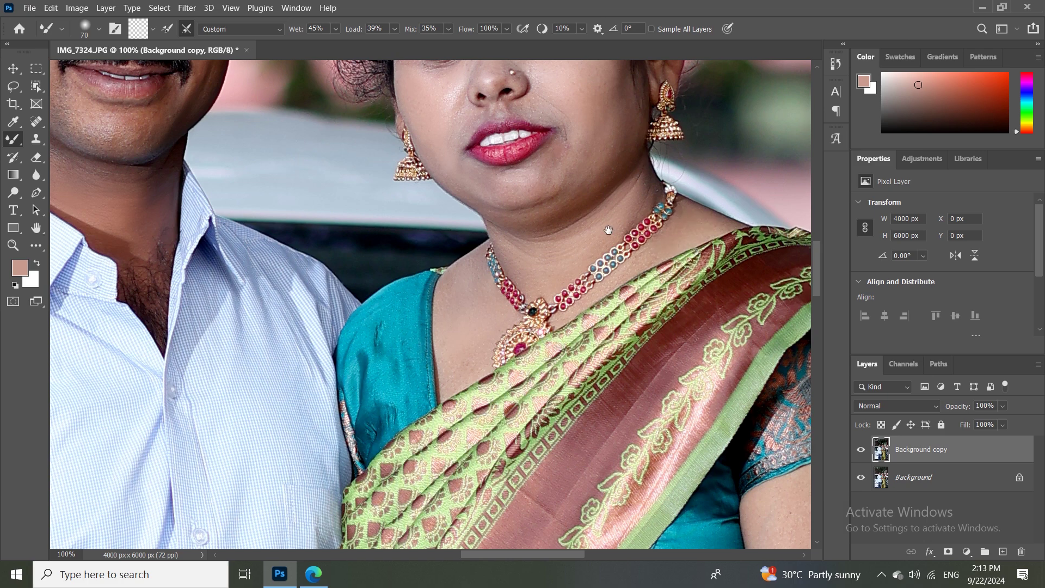
{"action": "scroll", "coordinate": [606, 226], "scroll_direction": "down", "scroll_amount": 3}
{"action": "scroll", "coordinate": [606, 227], "scroll_direction": "right", "scroll_amount": 3}
{"action": "scroll", "coordinate": [576, 220], "scroll_direction": "down", "scroll_amount": 3}
{"action": "scroll", "coordinate": [576, 219], "scroll_direction": "right", "scroll_amount": 3}
{"action": "key", "text": "bracketright"}
{"action": "key", "text": "bracketright"}
{"action": "key", "text": "bracketright"}
{"action": "key", "text": "bracketright"}
{"action": "key", "text": "ctrl+minus"}
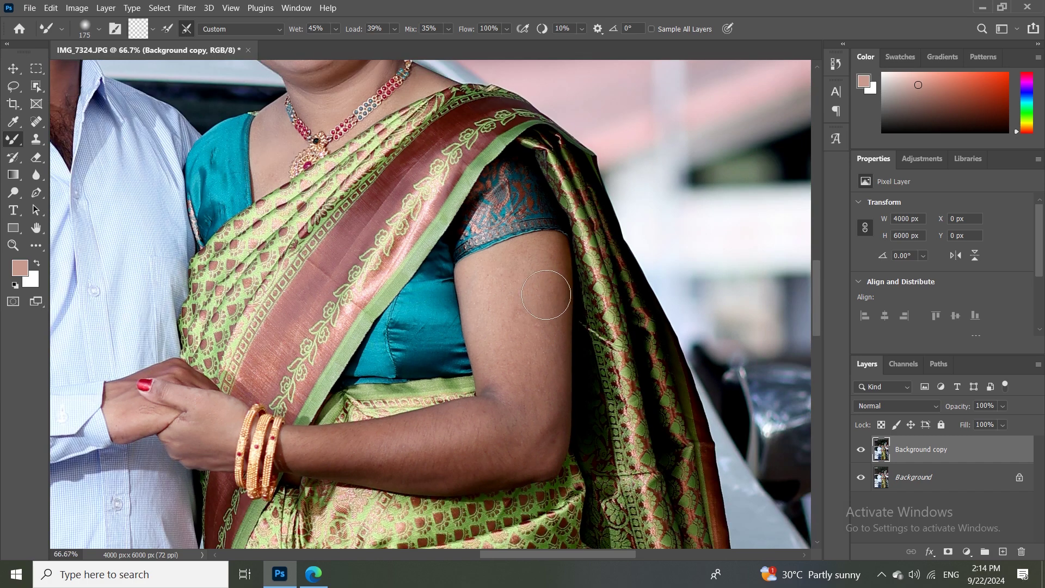
{"action": "left_click_drag", "start_coordinate": [548, 279], "coordinate": [523, 288]}
{"action": "key", "text": "bracketright"}
{"action": "mouse_move", "coordinate": [517, 396]}
{"action": "left_mouse_down"}
{"action": "mouse_move", "coordinate": [541, 442]}
{"action": "mouse_move", "coordinate": [474, 440]}
{"action": "mouse_move", "coordinate": [506, 456]}
{"action": "mouse_move", "coordinate": [443, 448]}
{"action": "mouse_move", "coordinate": [479, 460]}
{"action": "mouse_move", "coordinate": [514, 448]}
{"action": "left_mouse_up"}
Smooth the woman's forearm and work over the couple's hands with a smaller brush
{"action": "left_click_drag", "start_coordinate": [641, 407], "coordinate": [811, 363]}
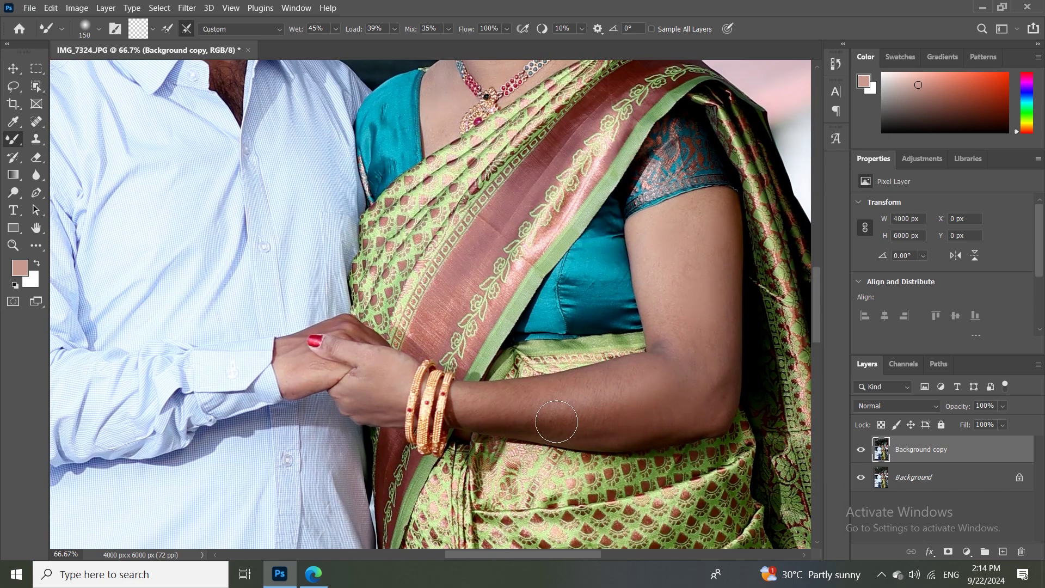
{"action": "mouse_move", "coordinate": [613, 374]}
{"action": "left_mouse_down"}
{"action": "mouse_move", "coordinate": [607, 427]}
{"action": "mouse_move", "coordinate": [620, 422]}
{"action": "left_mouse_up"}
{"action": "left_click_drag", "start_coordinate": [402, 381], "coordinate": [626, 430]}
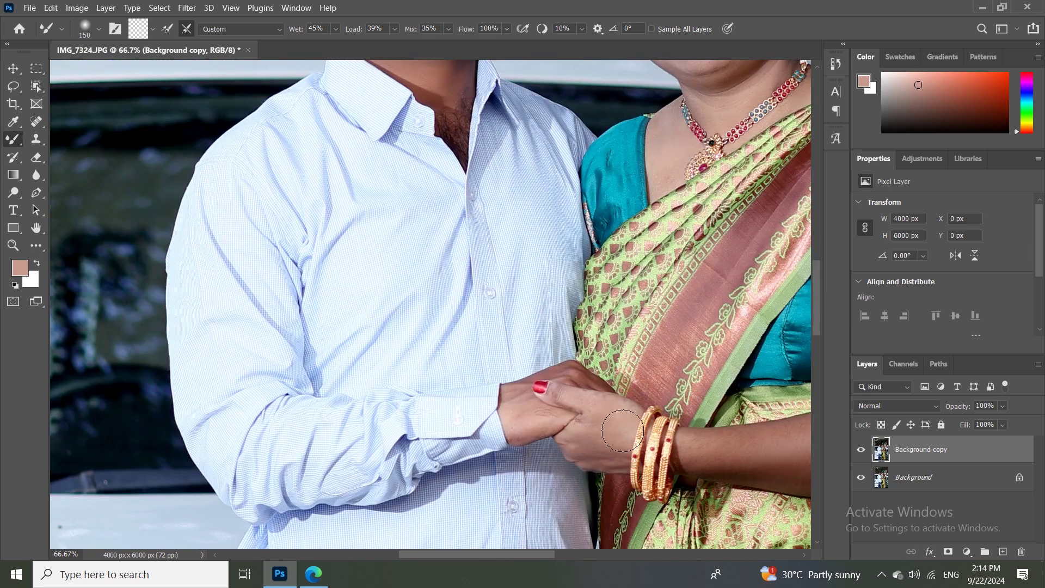
{"action": "key", "text": "bracketleft"}
{"action": "key", "text": "bracketleft"}
{"action": "key", "text": "bracketleft"}
{"action": "left_click_drag", "start_coordinate": [512, 504], "coordinate": [436, 428]}
{"action": "key", "text": "bracketleft"}
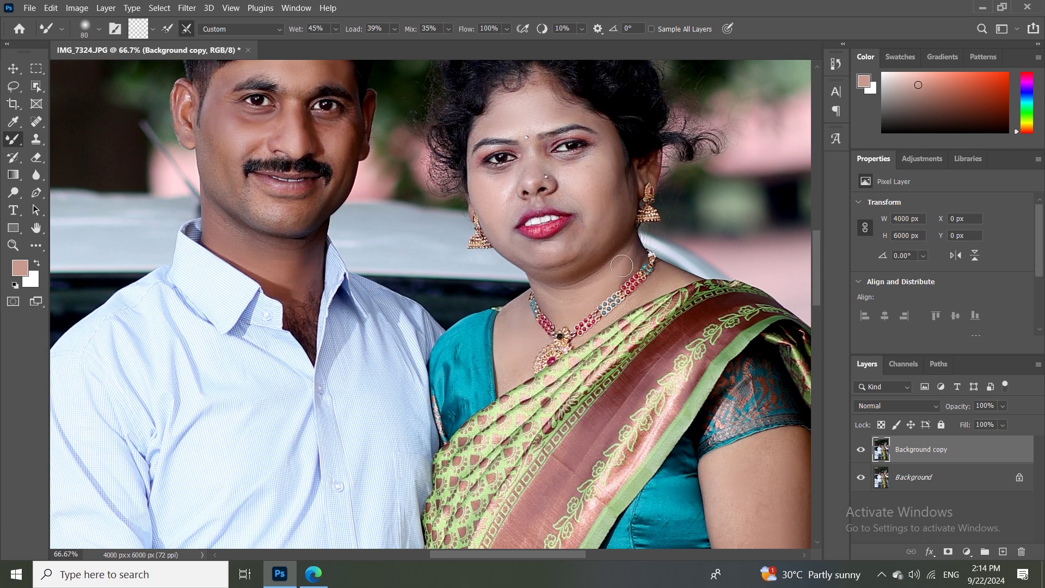
{"action": "scroll", "coordinate": [585, 267], "scroll_direction": "up", "scroll_amount": 2}
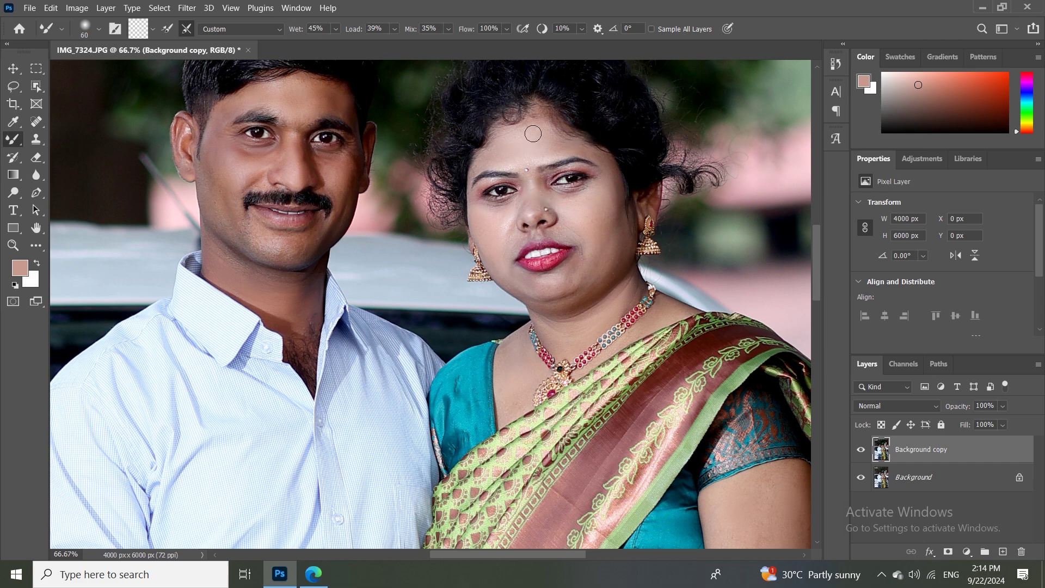
{"action": "scroll", "coordinate": [538, 136], "scroll_direction": "down", "scroll_amount": 2}
Toggle Background copy visibility to compare the retouched skin with the original photo
{"action": "scroll", "coordinate": [539, 137], "scroll_direction": "down", "scroll_amount": 1}
{"action": "scroll", "coordinate": [540, 140], "scroll_direction": "down", "scroll_amount": 1}
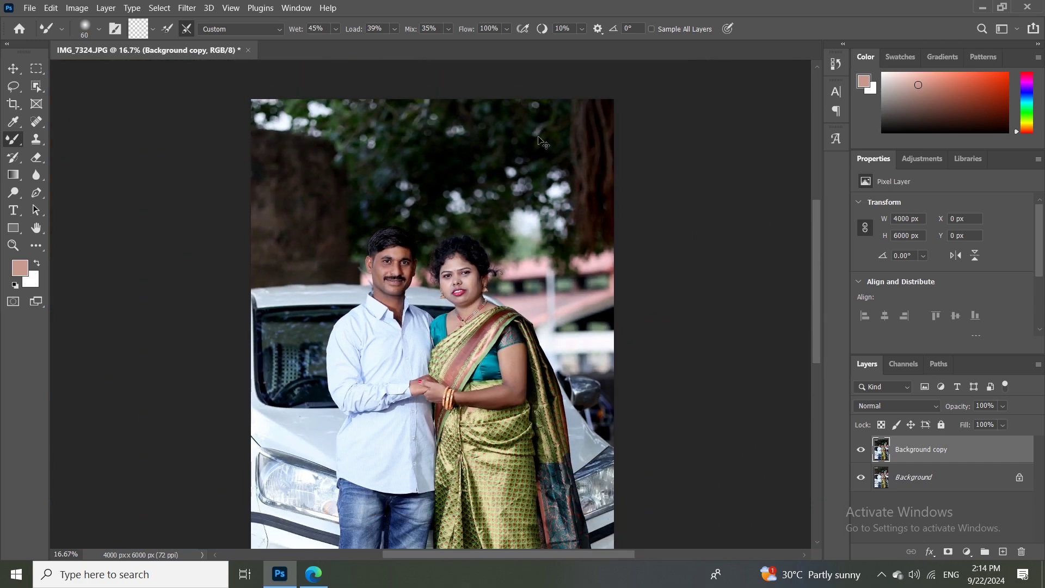
{"action": "scroll", "coordinate": [542, 141], "scroll_direction": "down", "scroll_amount": 1}
{"action": "scroll", "coordinate": [540, 139], "scroll_direction": "up", "scroll_amount": 1}
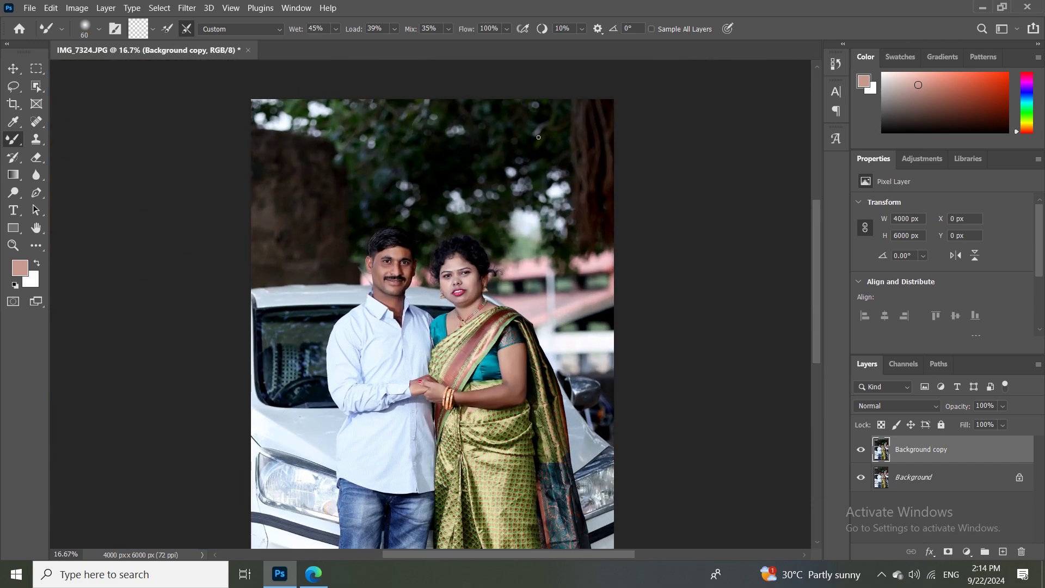
{"action": "left_click", "coordinate": [861, 448]}
{"action": "left_click", "coordinate": [861, 448]}
{"action": "left_click", "coordinate": [860, 447]}
Recentre the couple in the window and launch Filter > Camera Raw Filter
{"action": "scroll", "coordinate": [577, 385], "scroll_direction": "up", "scroll_amount": 1}
{"action": "scroll", "coordinate": [578, 387], "scroll_direction": "up", "scroll_amount": 1}
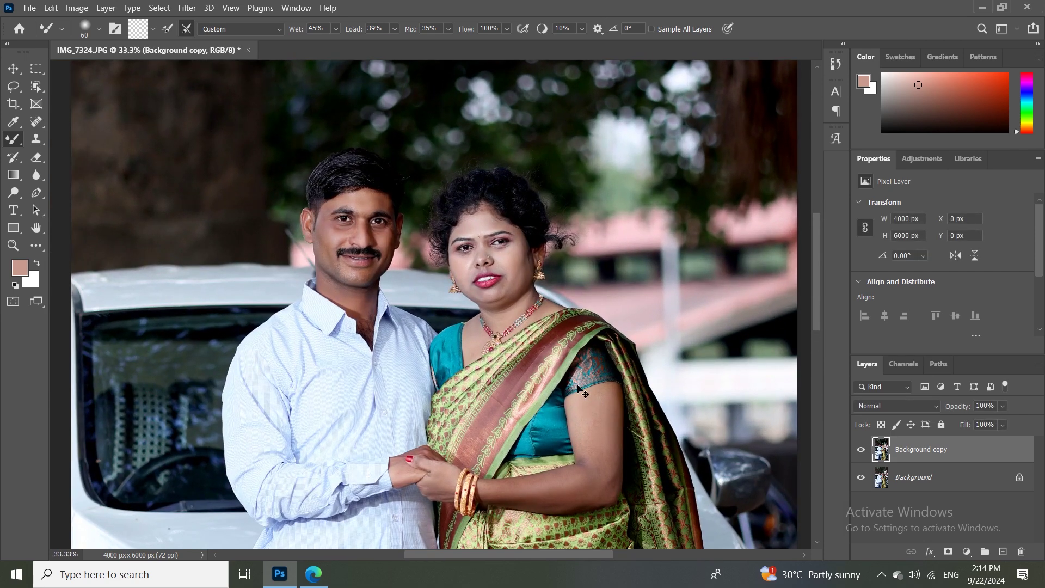
{"action": "left_click_drag", "start_coordinate": [473, 352], "coordinate": [526, 266]}
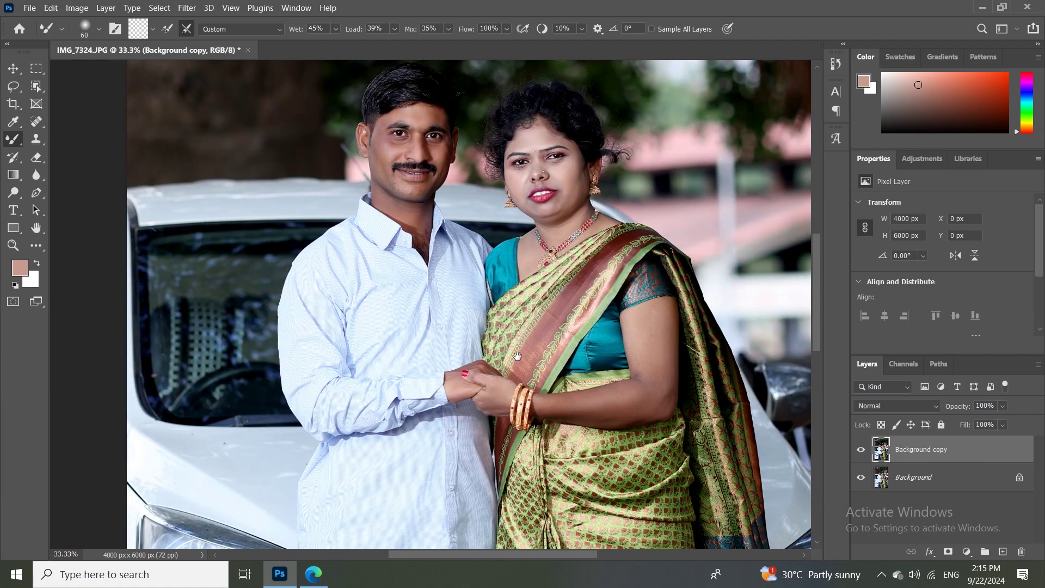
{"action": "left_click_drag", "start_coordinate": [517, 356], "coordinate": [489, 496]}
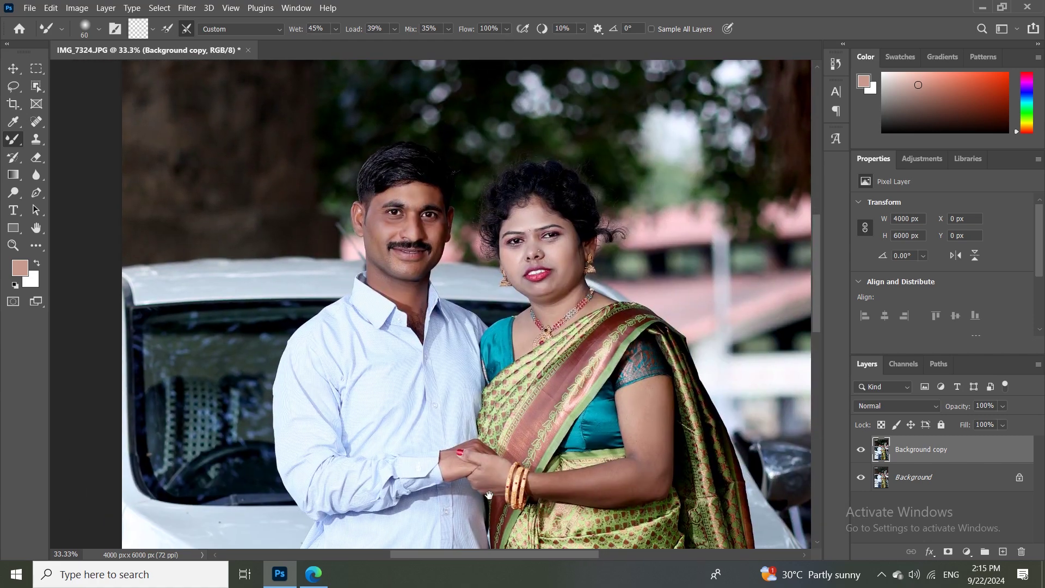
{"action": "left_click", "coordinate": [186, 8]}
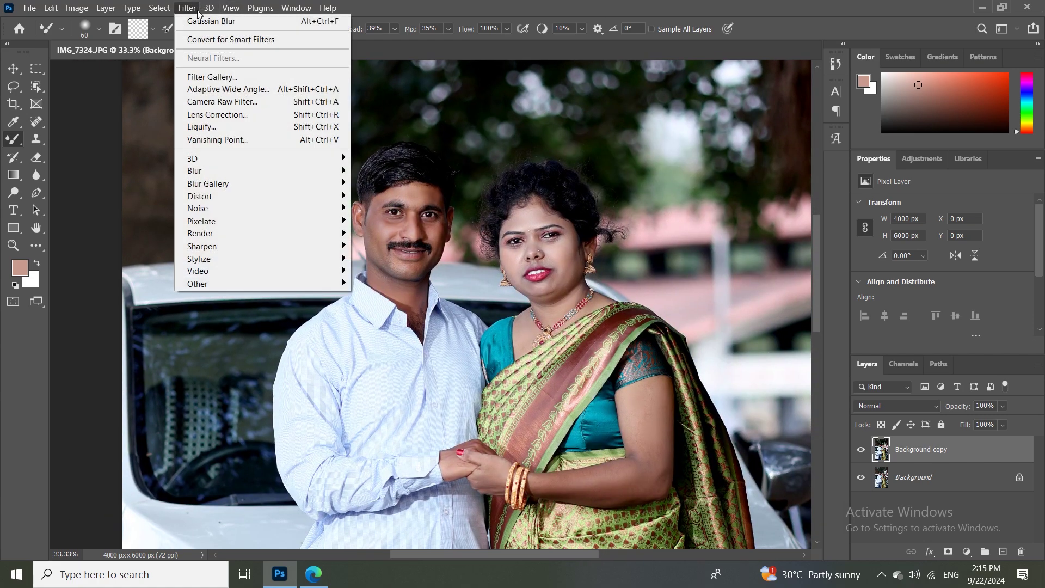
{"action": "left_click", "coordinate": [235, 102]}
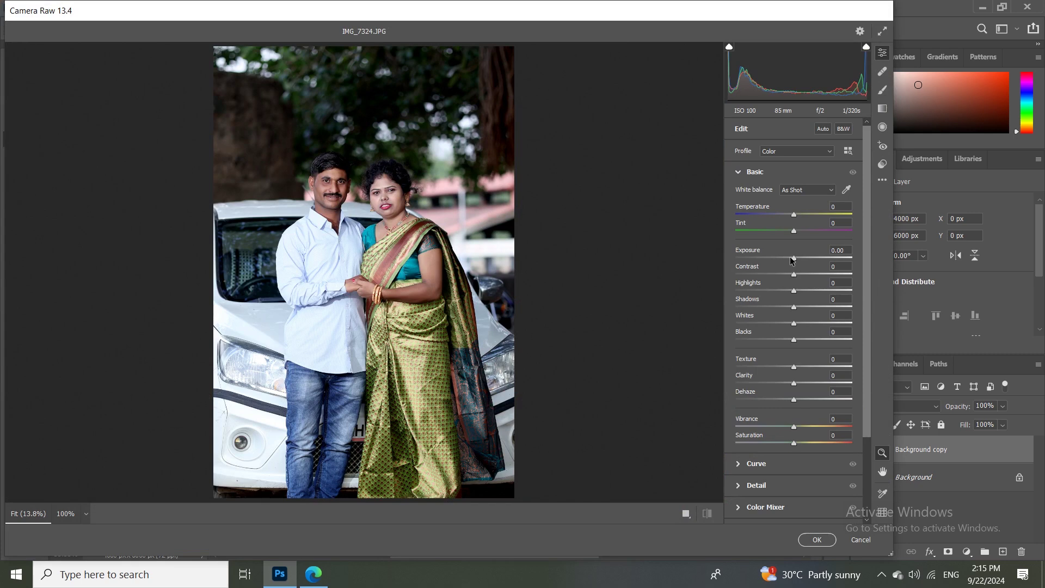
Set Camera Raw Basic to Exposure +0.35, Contrast +11, Highlights -22, Shadows +11, Whites -33
{"action": "left_click_drag", "start_coordinate": [794, 261], "coordinate": [793, 261]}
{"action": "type", "text": "1"}
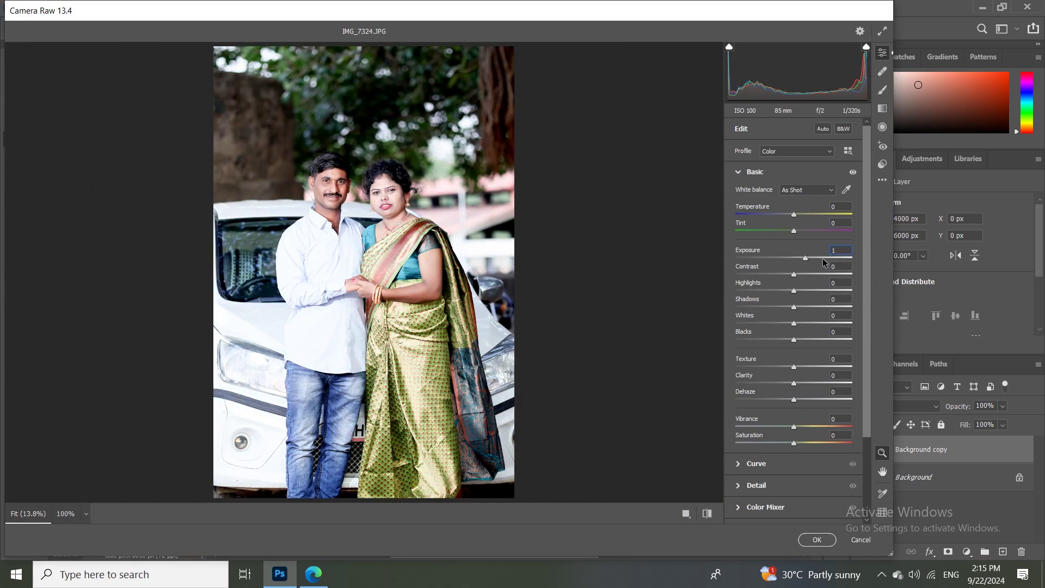
{"action": "left_click_drag", "start_coordinate": [805, 263], "coordinate": [798, 266]}
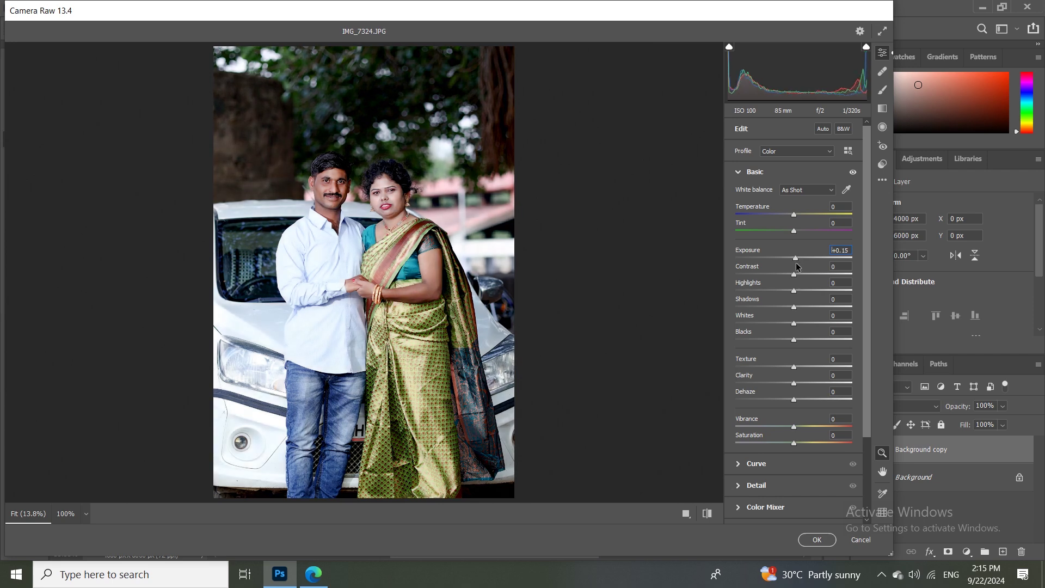
{"action": "left_click_drag", "start_coordinate": [796, 278], "coordinate": [776, 299]}
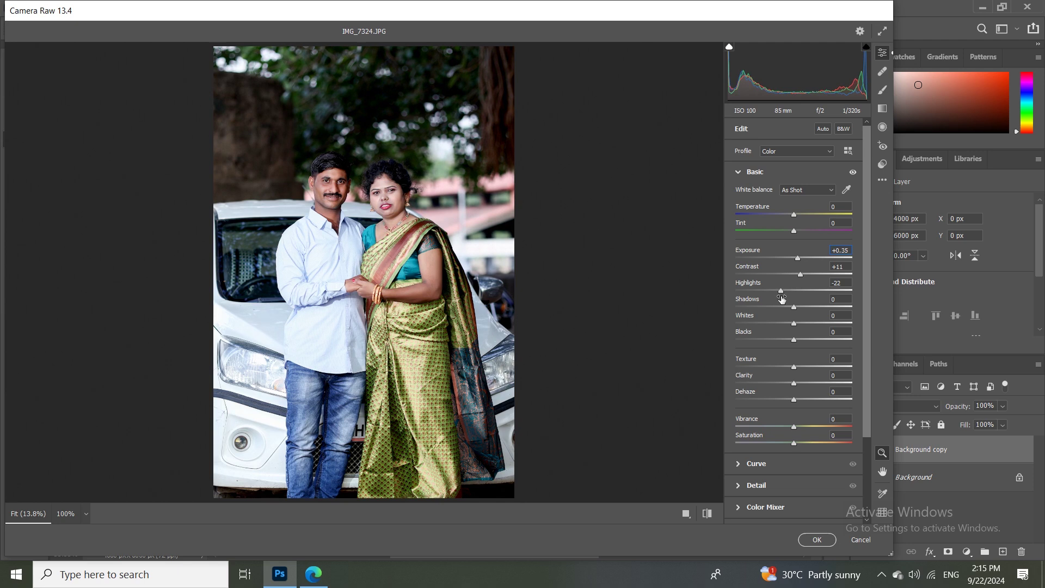
{"action": "left_click_drag", "start_coordinate": [795, 308], "coordinate": [801, 310]}
{"action": "left_click_drag", "start_coordinate": [792, 325], "coordinate": [776, 323]}
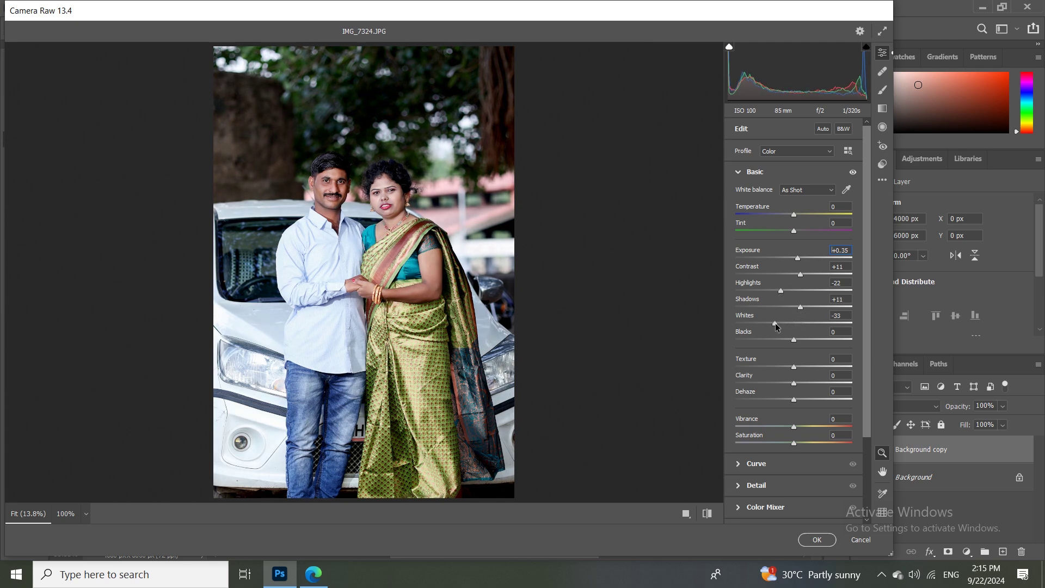
{"action": "left_click", "coordinate": [812, 340]}
{"action": "scroll", "coordinate": [809, 431], "scroll_direction": "down", "scroll_amount": 2}
{"action": "left_click", "coordinate": [750, 412]}
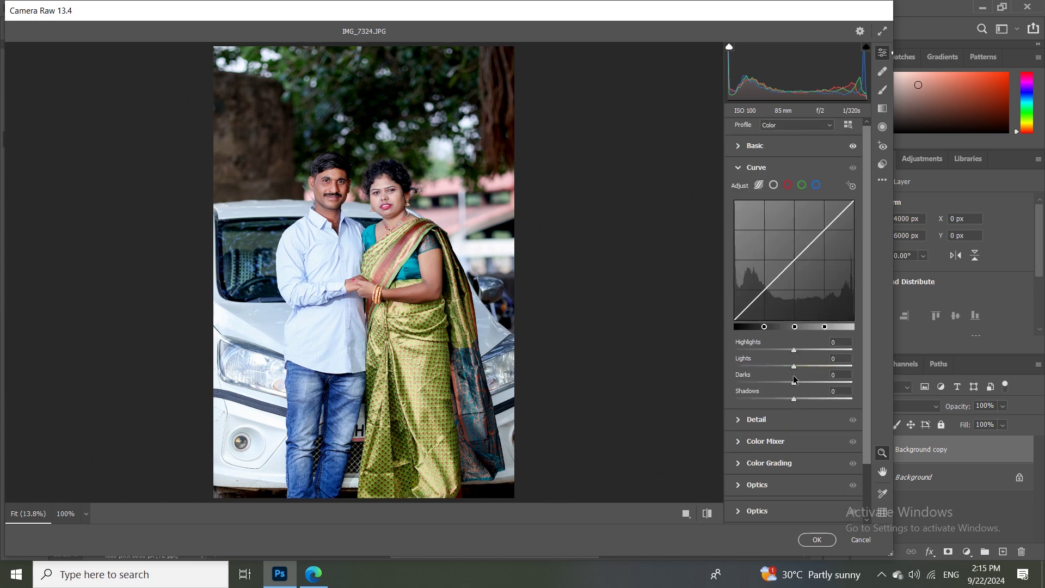
Raise the tone curve to Highlights +24, Lights +2 and Darks +14
{"action": "key", "text": "ctrl+plus"}
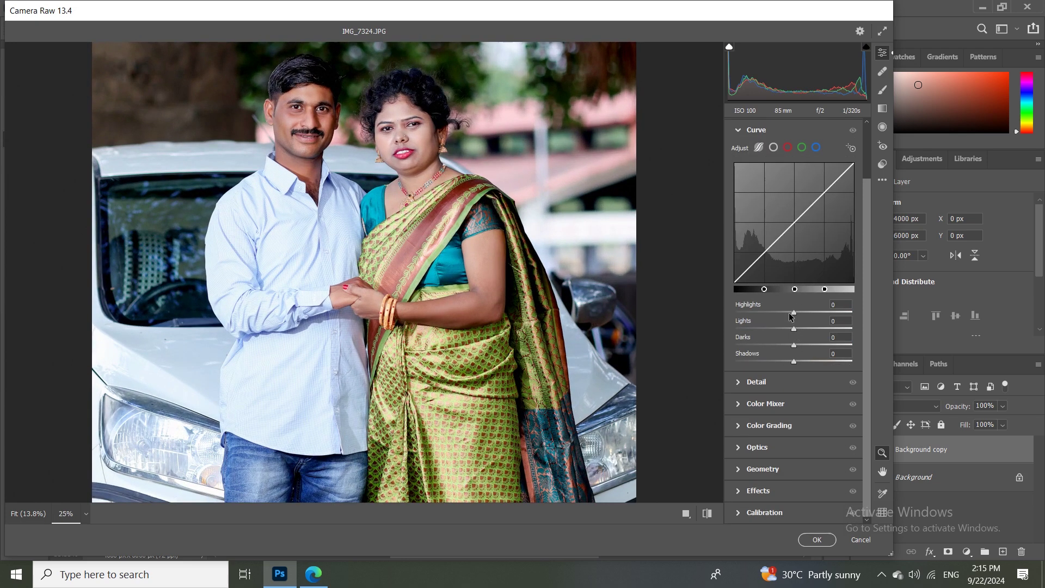
{"action": "scroll", "coordinate": [791, 316], "scroll_direction": "up", "scroll_amount": 1}
{"action": "mouse_move", "coordinate": [794, 340]}
{"action": "left_mouse_down"}
{"action": "mouse_move", "coordinate": [825, 340]}
{"action": "mouse_move", "coordinate": [798, 356]}
{"action": "left_mouse_up"}
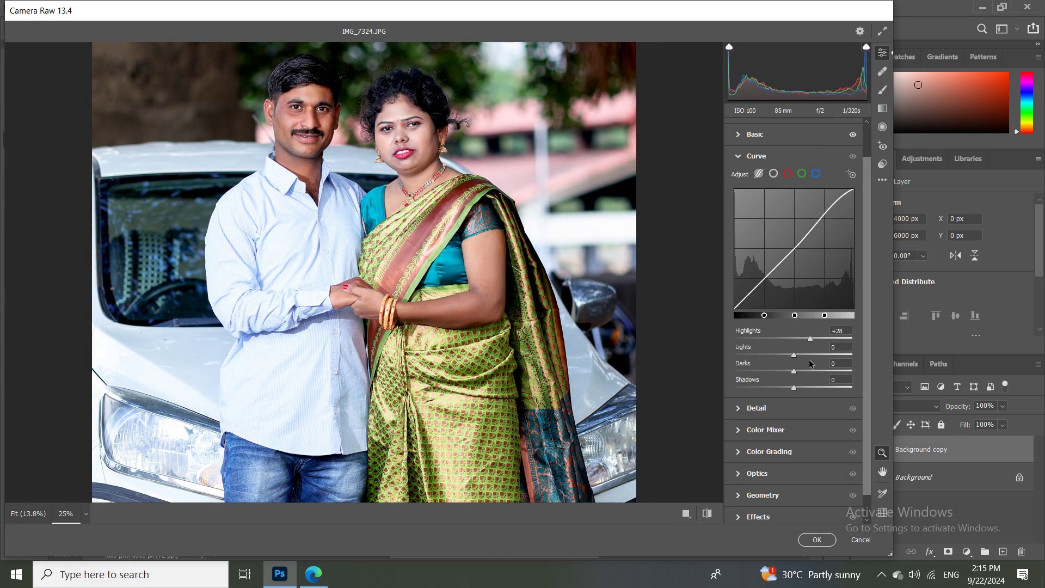
{"action": "left_click_drag", "start_coordinate": [794, 355], "coordinate": [803, 372]}
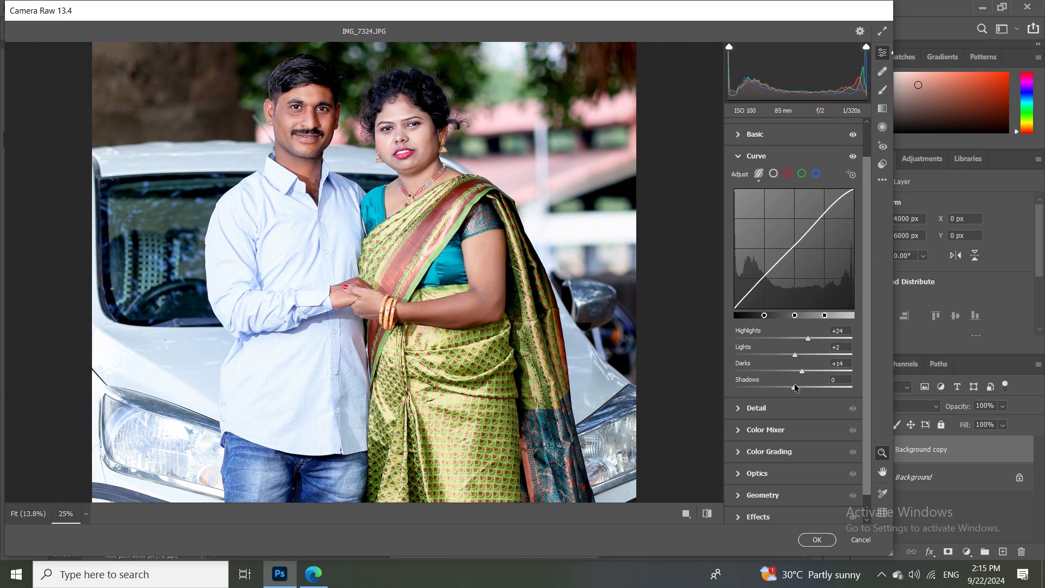
{"action": "left_click_drag", "start_coordinate": [796, 388], "coordinate": [809, 387]}
{"action": "left_click_drag", "start_coordinate": [812, 384], "coordinate": [803, 392]}
Add light sharpening of about 22 in the Detail panel
{"action": "left_click", "coordinate": [743, 409]}
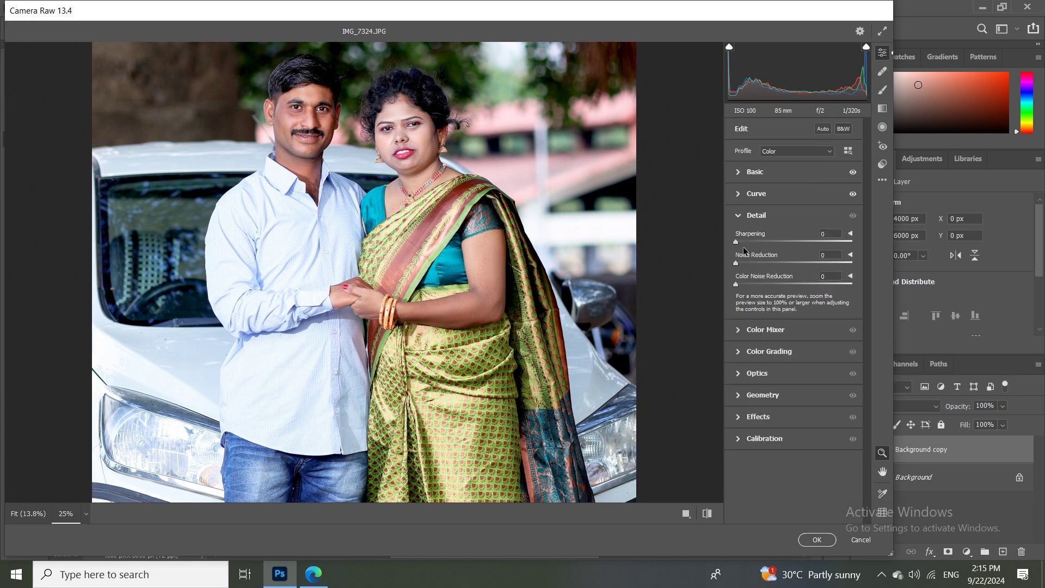
{"action": "mouse_move", "coordinate": [739, 246]}
{"action": "left_mouse_down"}
{"action": "mouse_move", "coordinate": [752, 248]}
{"action": "mouse_move", "coordinate": [750, 263]}
{"action": "left_mouse_up"}
{"action": "left_click", "coordinate": [741, 330]}
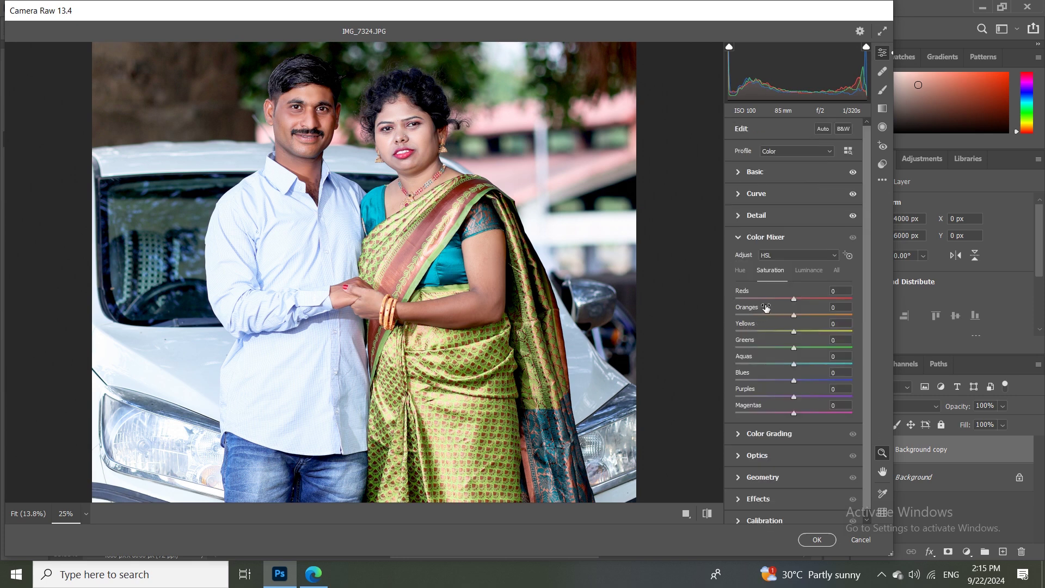
Shift HSL hues: Oranges -22, Greens -25, Aquas -28, with a yellows hue tweak
{"action": "left_click_drag", "start_coordinate": [793, 331], "coordinate": [776, 338]}
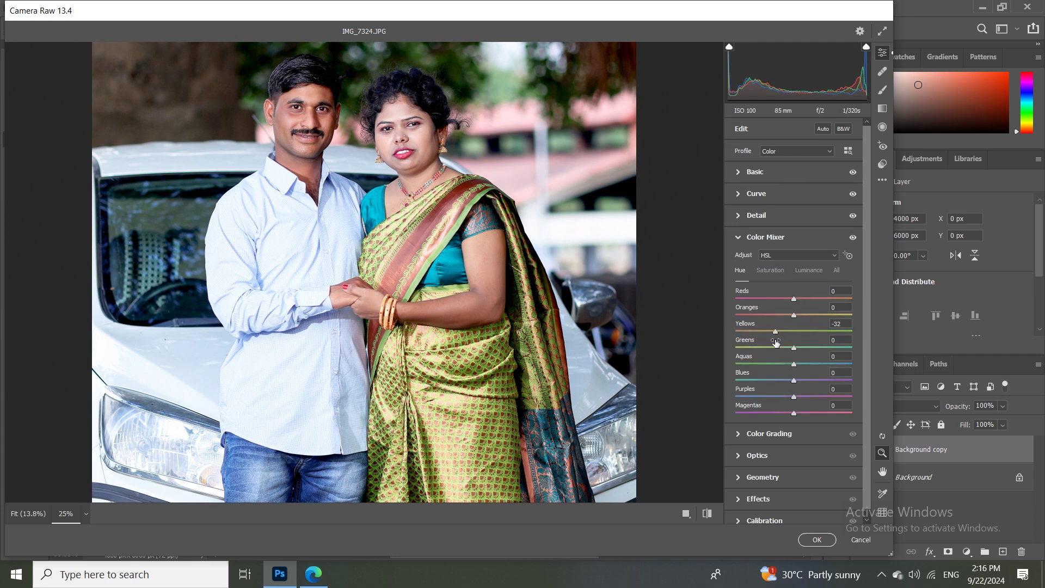
{"action": "key", "text": "ctrl+minus"}
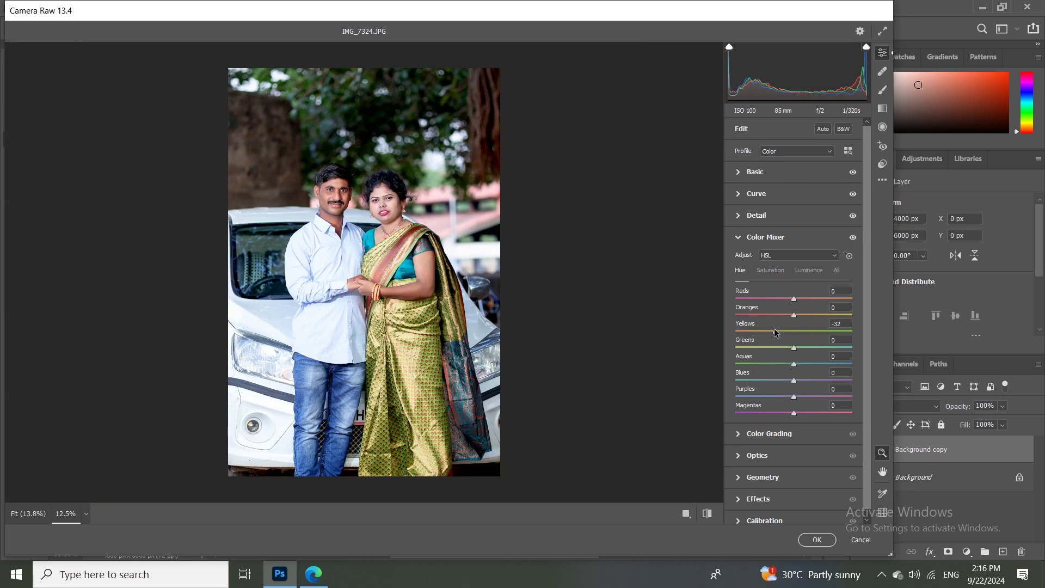
{"action": "left_click_drag", "start_coordinate": [773, 331], "coordinate": [771, 333]}
{"action": "left_click", "coordinate": [780, 318]}
{"action": "left_click_drag", "start_coordinate": [794, 349], "coordinate": [799, 353]}
{"action": "left_click", "coordinate": [799, 348]}
{"action": "left_click_drag", "start_coordinate": [800, 367], "coordinate": [780, 375]}
{"action": "left_click_drag", "start_coordinate": [790, 365], "coordinate": [774, 371]}
Set Oranges saturation to +8 and brighten the oranges' luminance
{"action": "left_click", "coordinate": [768, 275]}
{"action": "left_click_drag", "start_coordinate": [795, 319], "coordinate": [804, 321]}
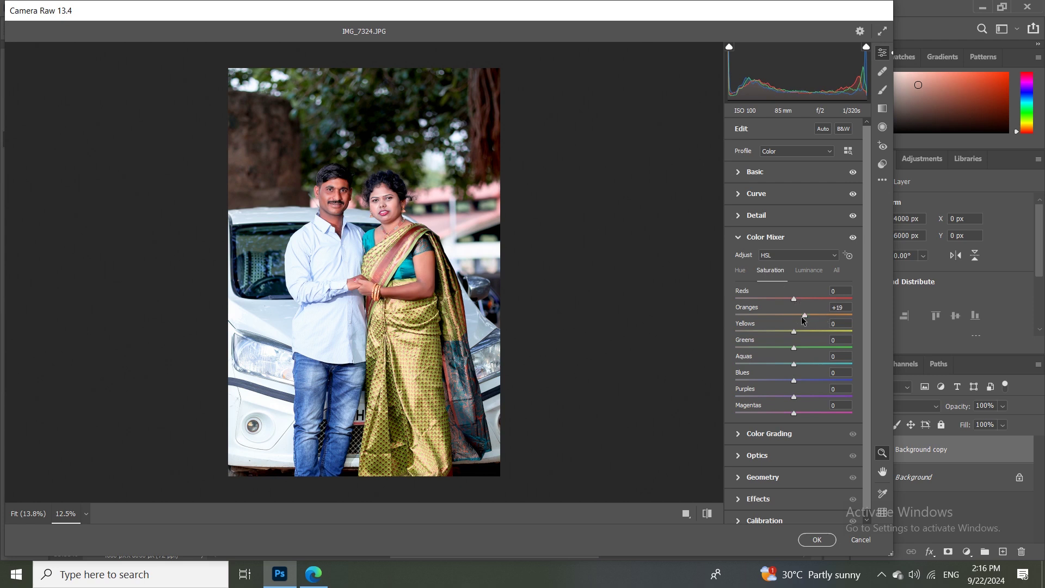
{"action": "mouse_move", "coordinate": [804, 321]}
{"action": "left_mouse_down"}
{"action": "mouse_move", "coordinate": [795, 300]}
{"action": "mouse_move", "coordinate": [815, 306]}
{"action": "mouse_move", "coordinate": [805, 309]}
{"action": "mouse_move", "coordinate": [811, 335]}
{"action": "mouse_move", "coordinate": [783, 335]}
{"action": "left_mouse_up"}
{"action": "left_click", "coordinate": [807, 271]}
{"action": "mouse_move", "coordinate": [795, 315]}
{"action": "left_mouse_down"}
{"action": "mouse_move", "coordinate": [806, 323]}
{"action": "mouse_move", "coordinate": [799, 355]}
{"action": "left_mouse_up"}
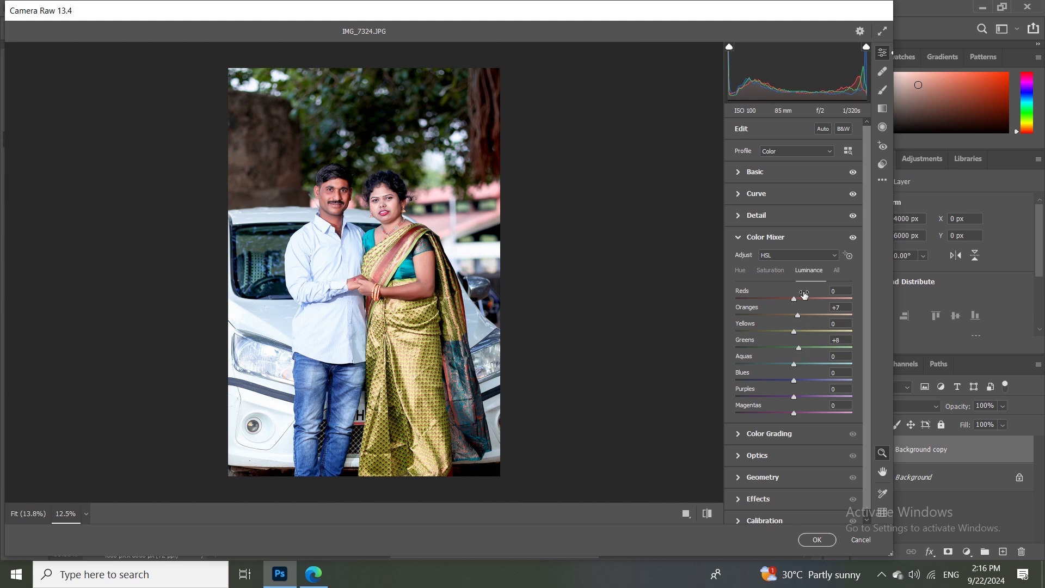
Refine the greens, yellows and blues hue sliders
{"action": "left_click", "coordinate": [784, 272]}
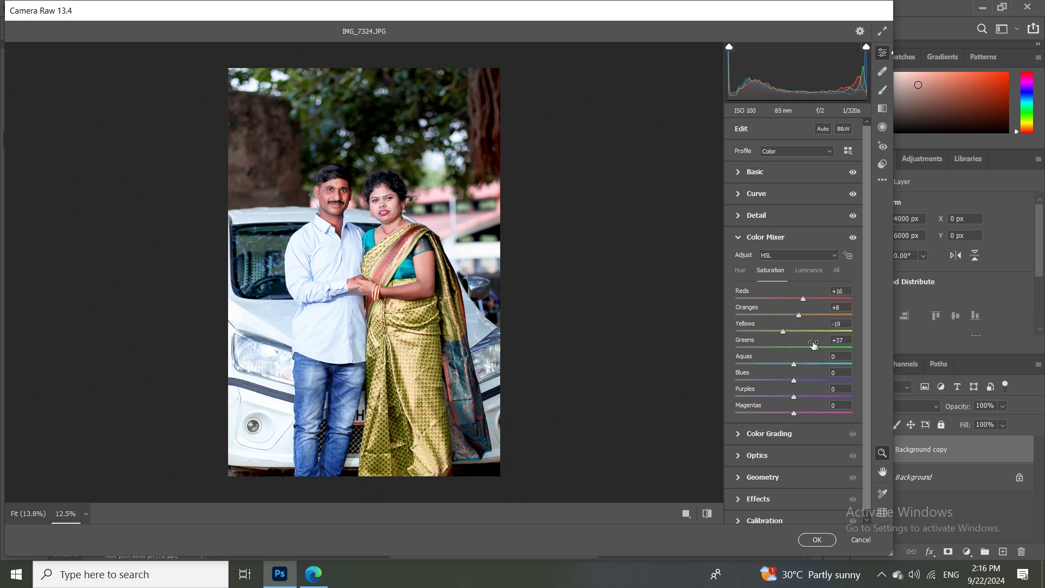
{"action": "left_click", "coordinate": [740, 271]}
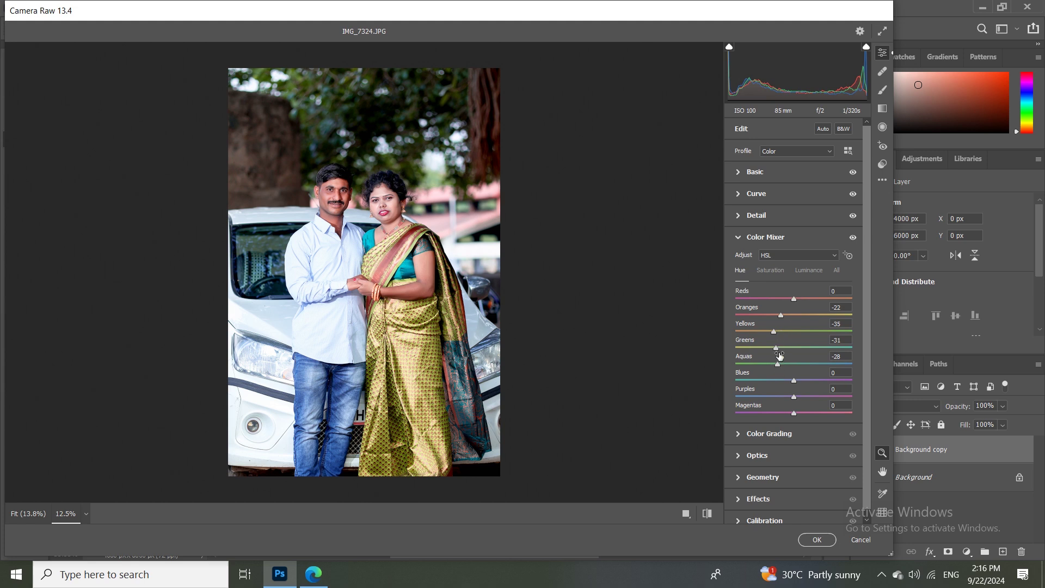
{"action": "mouse_move", "coordinate": [781, 350]}
{"action": "left_mouse_down"}
{"action": "mouse_move", "coordinate": [814, 354]}
{"action": "mouse_move", "coordinate": [791, 356]}
{"action": "left_mouse_up"}
{"action": "left_click_drag", "start_coordinate": [804, 331], "coordinate": [788, 331]}
{"action": "left_click_drag", "start_coordinate": [796, 381], "coordinate": [793, 384]}
Darken the greens luminance to -9 and fine-tune the oranges luminance to +7
{"action": "left_click", "coordinate": [809, 271]}
{"action": "scroll", "coordinate": [809, 357], "scroll_direction": "down", "scroll_amount": 1}
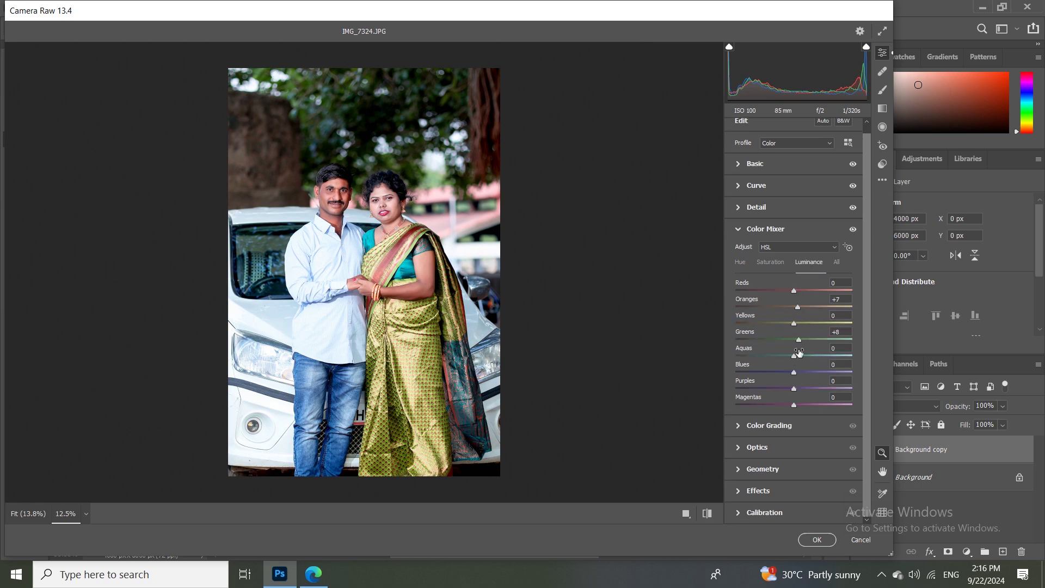
{"action": "left_click_drag", "start_coordinate": [798, 341], "coordinate": [790, 355]}
{"action": "mouse_move", "coordinate": [798, 310]}
{"action": "left_mouse_down"}
{"action": "mouse_move", "coordinate": [796, 319]}
{"action": "mouse_move", "coordinate": [796, 292]}
{"action": "left_mouse_up"}
Set Calibration Green Primary to Hue +4, Saturation +29 and apply the Camera Raw Filter
{"action": "left_click", "coordinate": [751, 425]}
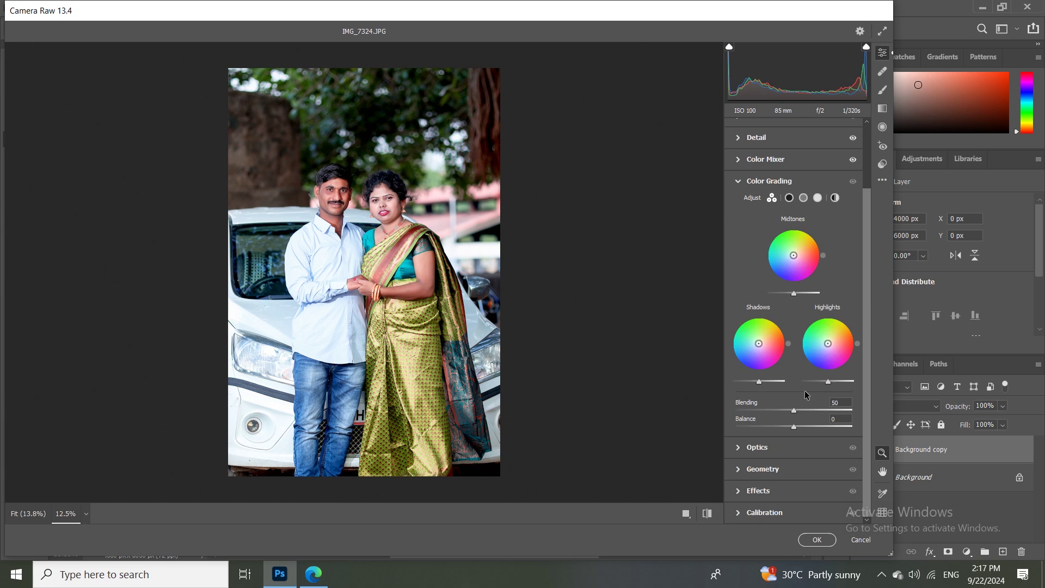
{"action": "left_click", "coordinate": [751, 512]}
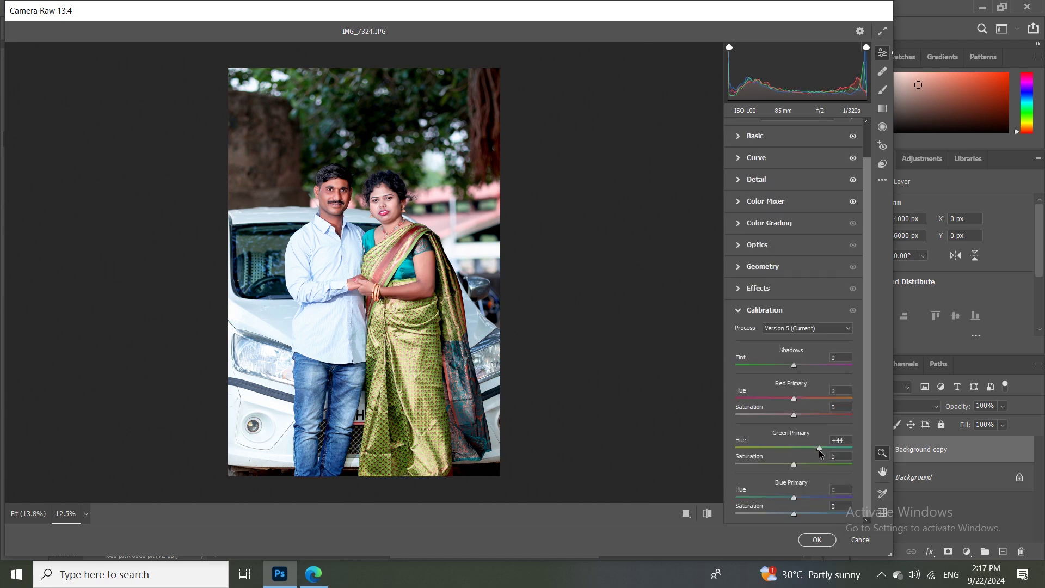
{"action": "left_click_drag", "start_coordinate": [794, 450], "coordinate": [815, 471]}
{"action": "left_click_drag", "start_coordinate": [793, 370], "coordinate": [795, 381]}
{"action": "left_click", "coordinate": [817, 539]}
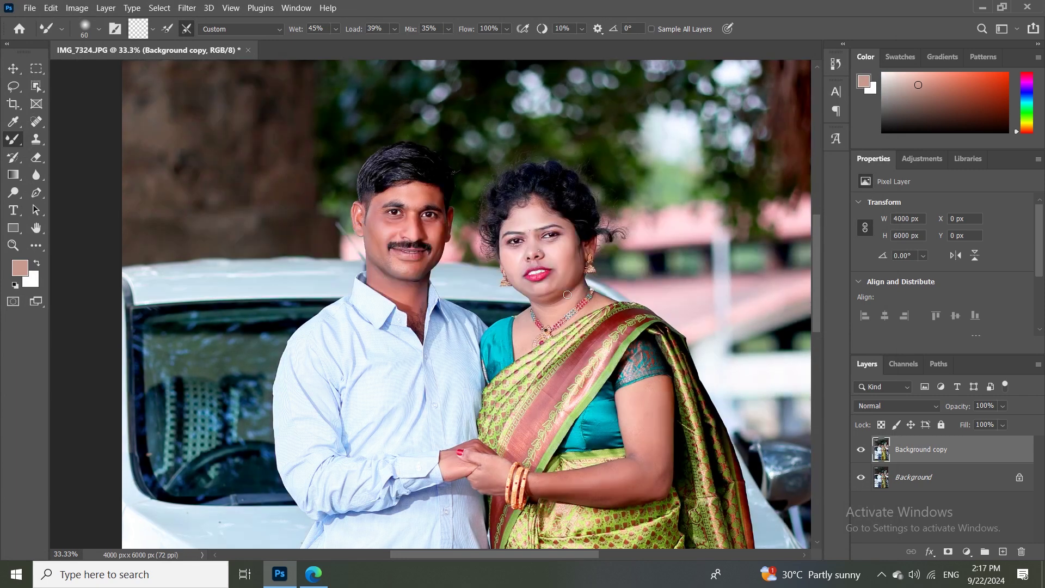
Toggle the Background copy layer on and off to compare the grade with the original
{"action": "key", "text": "ctrl+minus"}
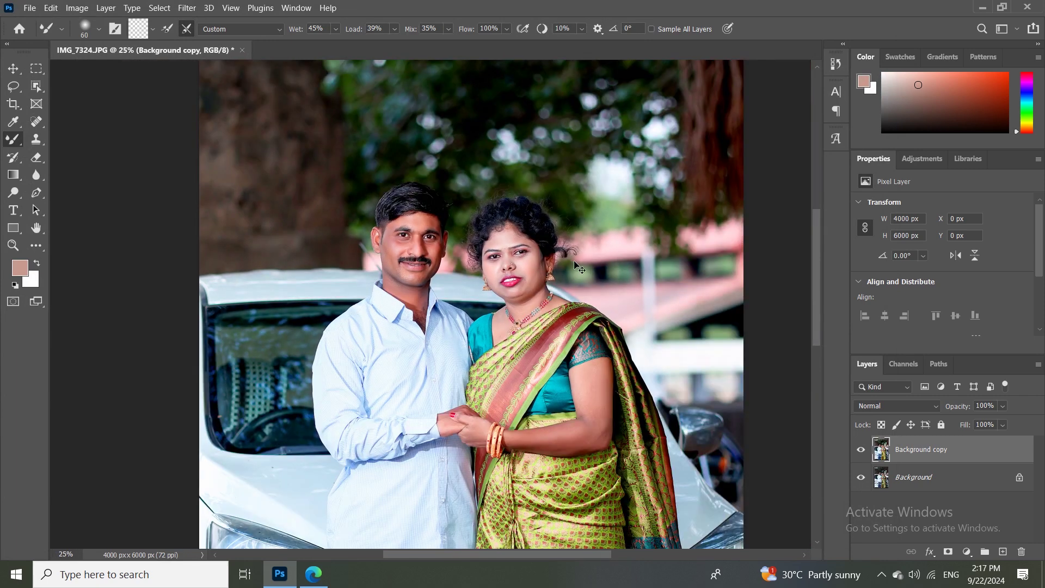
{"action": "key", "text": "ctrl+minus"}
{"action": "key", "text": "ctrl+minus"}
{"action": "key", "text": "ctrl+plus"}
{"action": "key", "text": "ctrl+plus"}
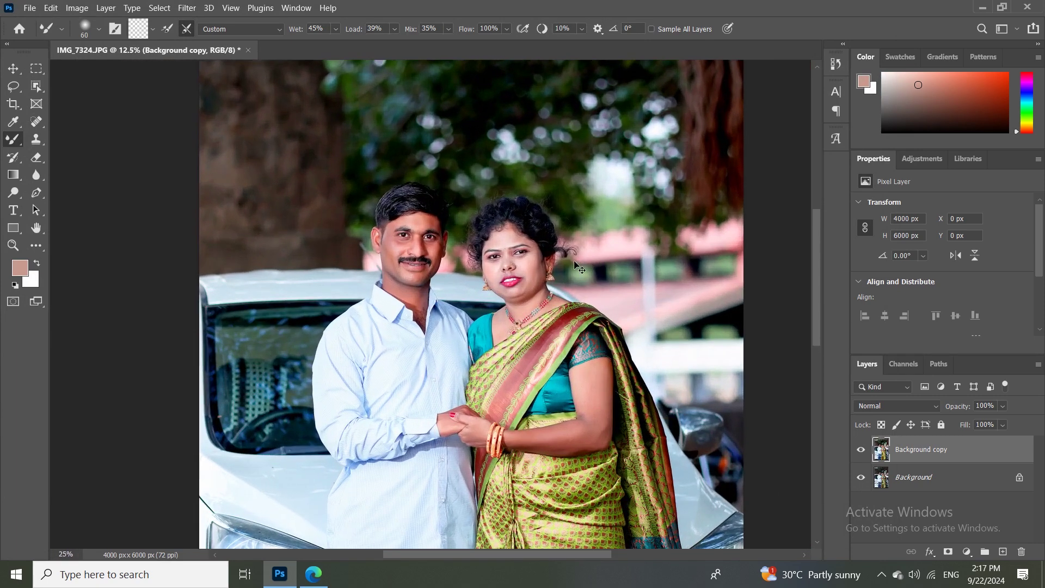
{"action": "left_click", "coordinate": [861, 450]}
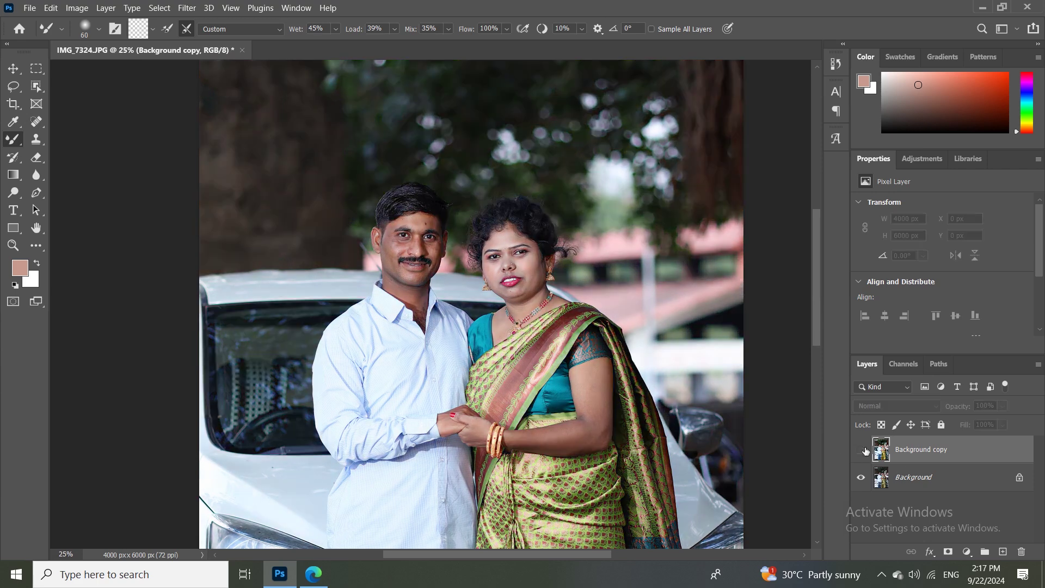
{"action": "left_click", "coordinate": [862, 450]}
{"action": "left_click", "coordinate": [862, 450]}
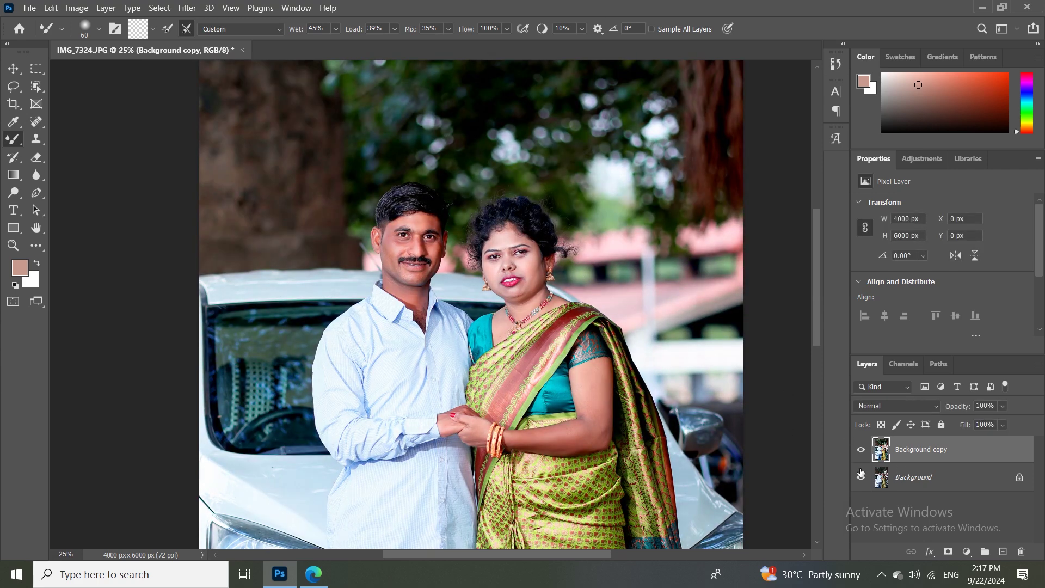
{"action": "left_click", "coordinate": [862, 450]}
{"action": "left_click", "coordinate": [862, 450]}
{"action": "key", "text": "ctrl+minus"}
{"action": "key", "text": "ctrl+minus"}
{"action": "left_click", "coordinate": [968, 551]}
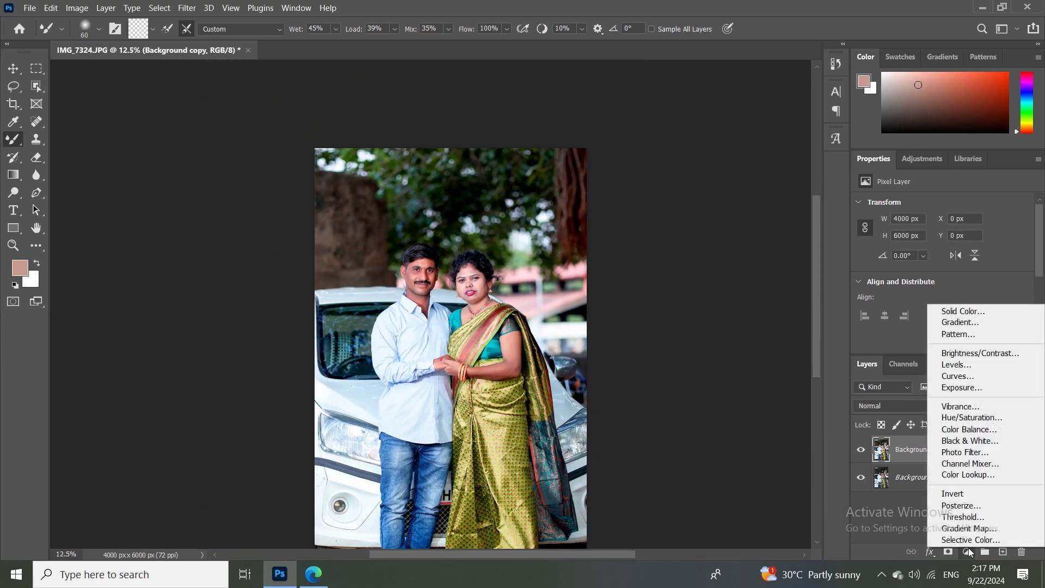
Add a Selective Color layer with Yellows at Yellow +48, Black -12, plus cyan and magenta
{"action": "left_click", "coordinate": [961, 539]}
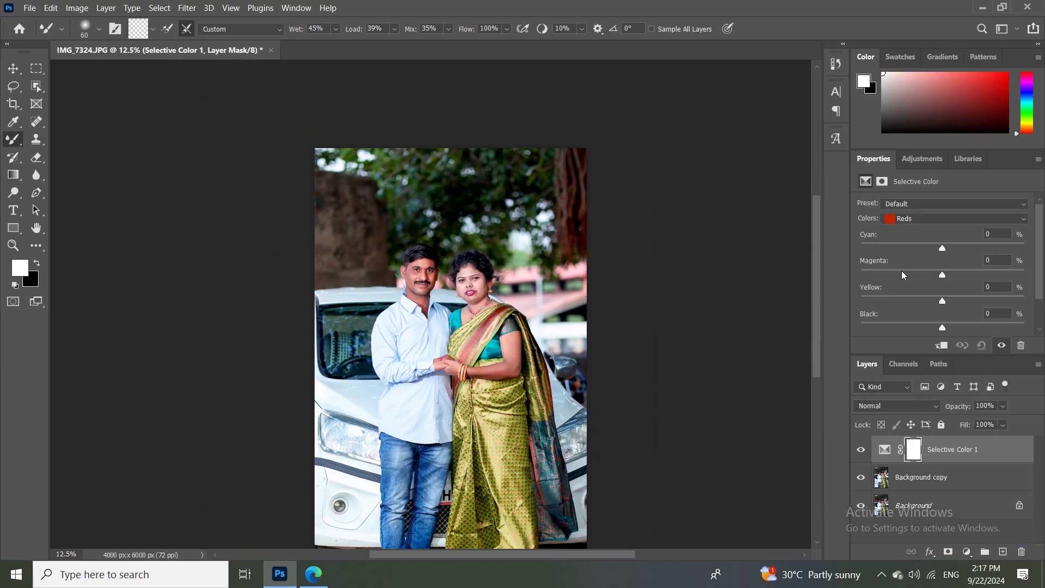
{"action": "left_click", "coordinate": [915, 225]}
{"action": "left_click", "coordinate": [917, 242]}
{"action": "left_click_drag", "start_coordinate": [942, 329], "coordinate": [933, 338]}
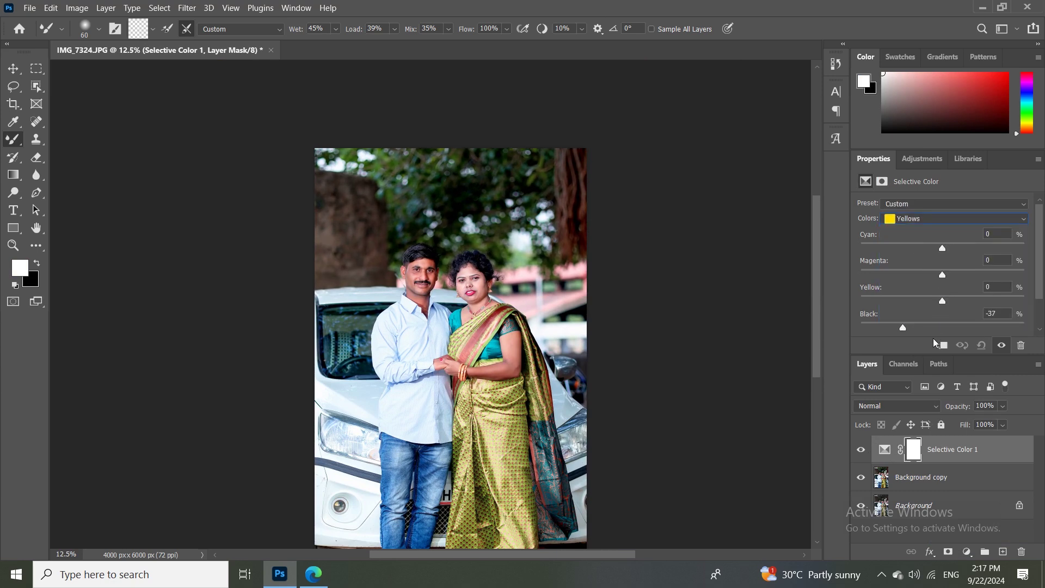
{"action": "left_click_drag", "start_coordinate": [971, 302], "coordinate": [982, 302]}
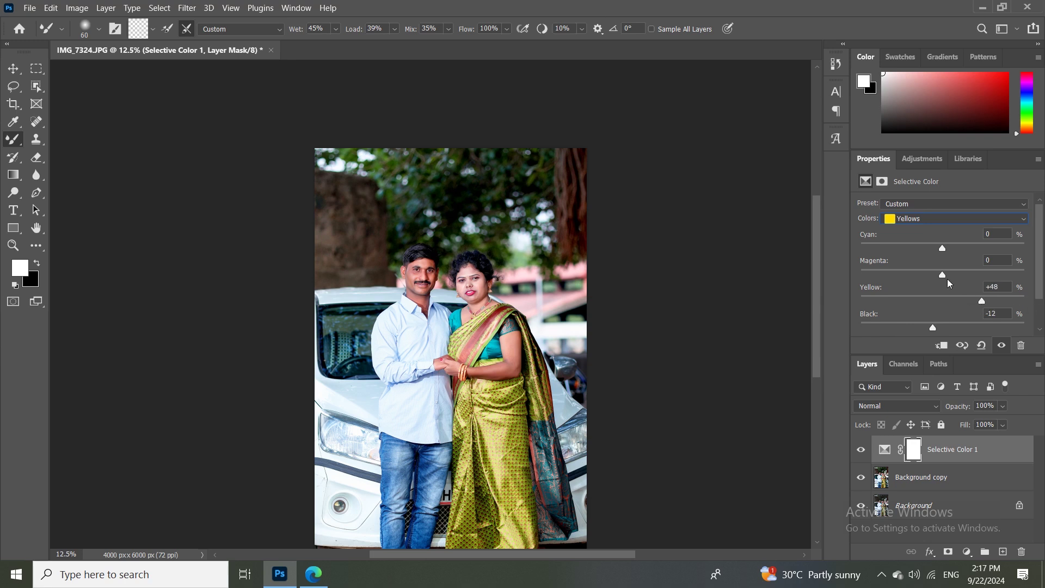
{"action": "left_click_drag", "start_coordinate": [943, 275], "coordinate": [984, 275]}
{"action": "mouse_move", "coordinate": [942, 248]}
{"action": "left_mouse_down"}
{"action": "mouse_move", "coordinate": [995, 248]}
{"action": "mouse_move", "coordinate": [971, 248]}
{"action": "left_mouse_up"}
Set Selective Color Greens to Cyan +6, Magenta -22, Yellow -11, Black +29
{"action": "left_click", "coordinate": [935, 224]}
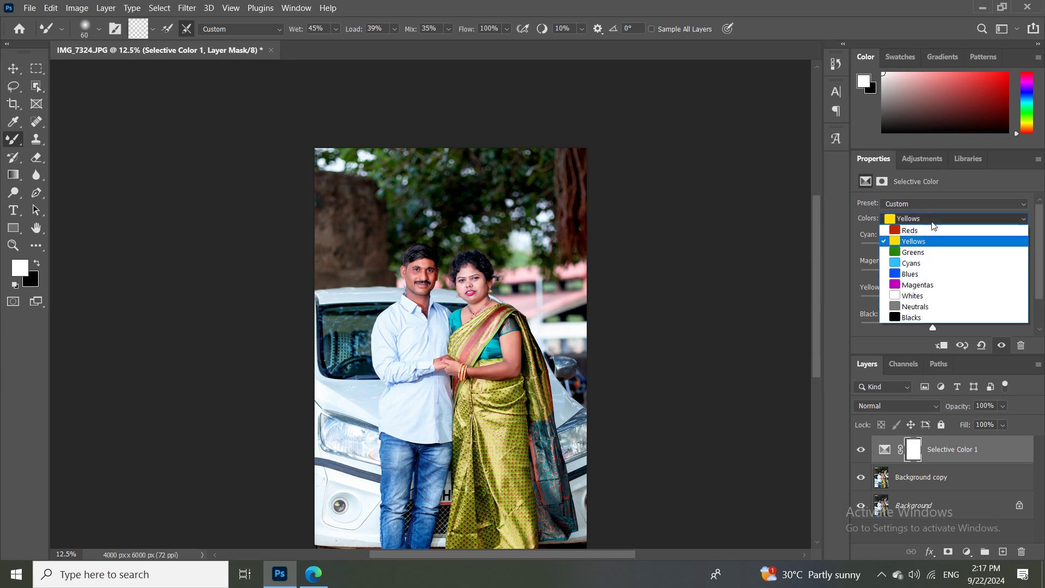
{"action": "left_click", "coordinate": [945, 243]}
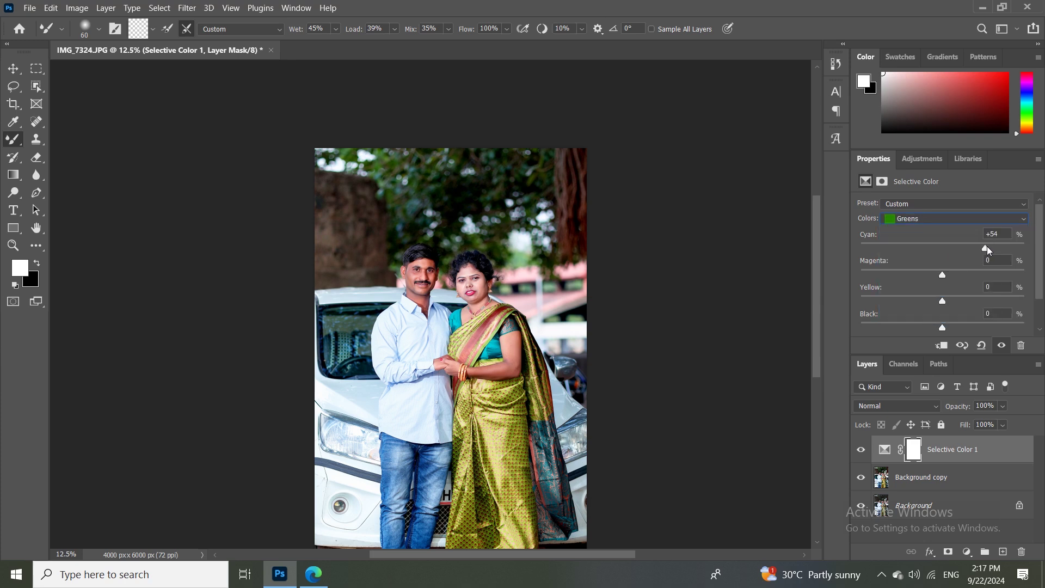
{"action": "left_click_drag", "start_coordinate": [951, 251], "coordinate": [887, 278]}
{"action": "mouse_move", "coordinate": [888, 278]}
{"action": "left_mouse_down"}
{"action": "mouse_move", "coordinate": [925, 278]}
{"action": "mouse_move", "coordinate": [988, 305]}
{"action": "mouse_move", "coordinate": [933, 301]}
{"action": "mouse_move", "coordinate": [875, 329]}
{"action": "mouse_move", "coordinate": [968, 343]}
{"action": "left_mouse_up"}
{"action": "left_click", "coordinate": [889, 477]}
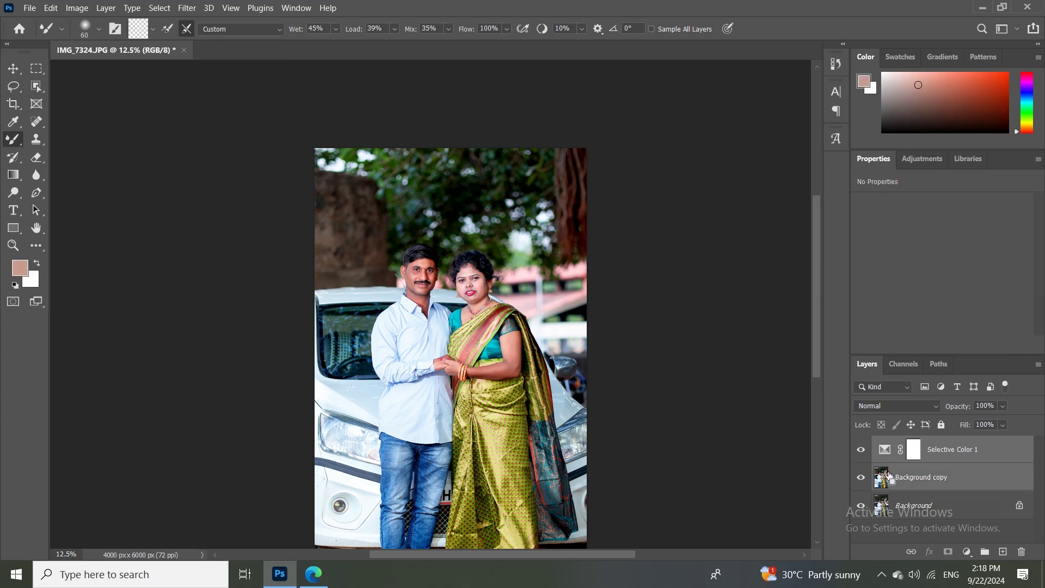
Merge Selective Color 1 and Background copy with Ctrl+E, then toggle it to compare
{"action": "left_click", "coordinate": [882, 450], "text": "shift"}
{"action": "key", "text": "ctrl+e"}
{"action": "key", "text": "ctrl+plus"}
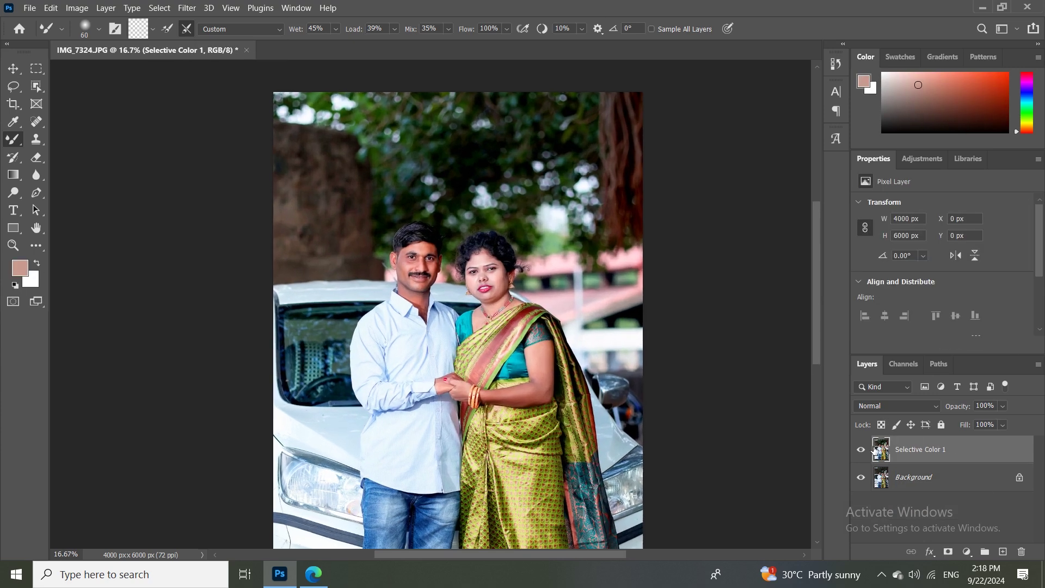
{"action": "left_click_drag", "start_coordinate": [613, 358], "coordinate": [584, 308]}
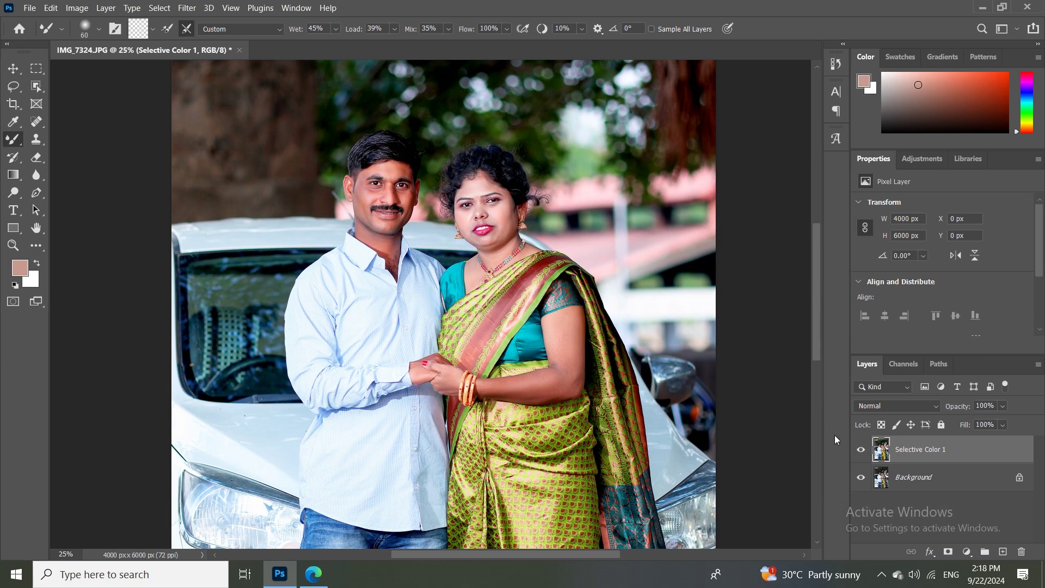
{"action": "left_click", "coordinate": [861, 450]}
{"action": "left_click", "coordinate": [859, 451]}
Zoom in on the couple's faces and compare the graded layer before and after
{"action": "key", "text": "ctrl+plus"}
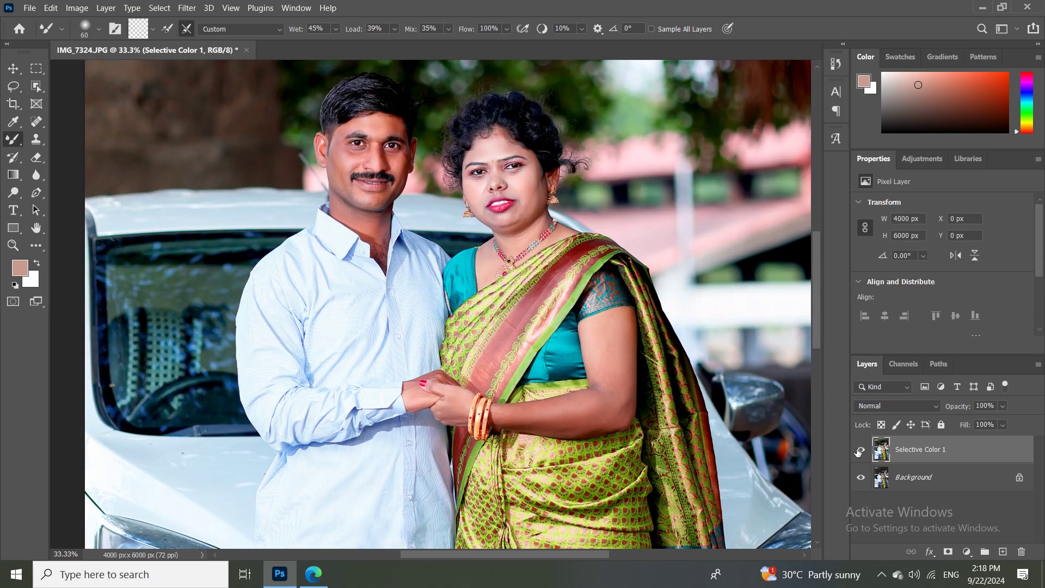
{"action": "key", "text": "ctrl+plus"}
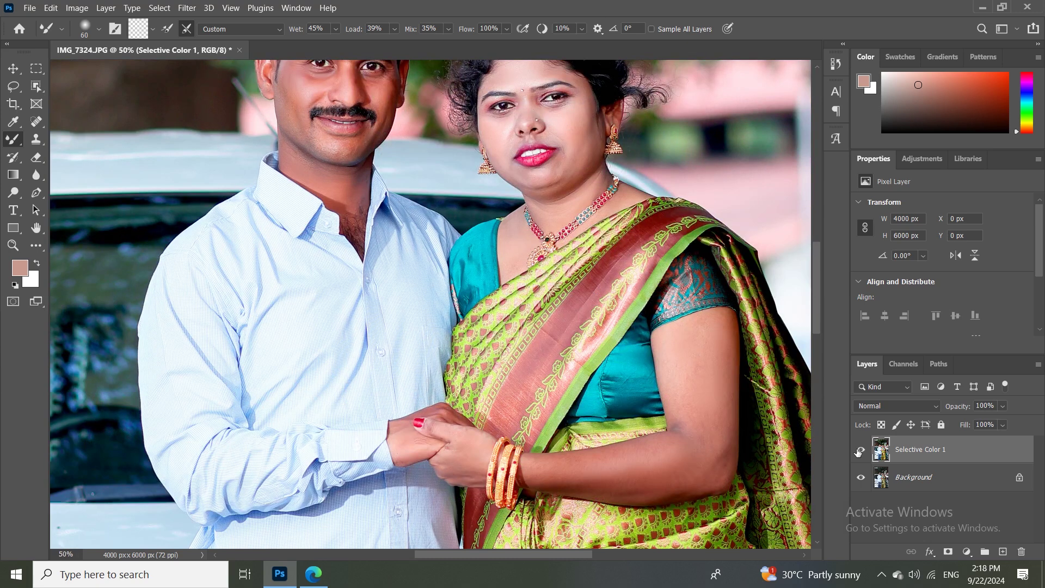
{"action": "key", "text": "ctrl+minus"}
{"action": "key", "text": "ctrl+minus"}
{"action": "key", "text": "ctrl+minus"}
{"action": "key", "text": "ctrl+minus"}
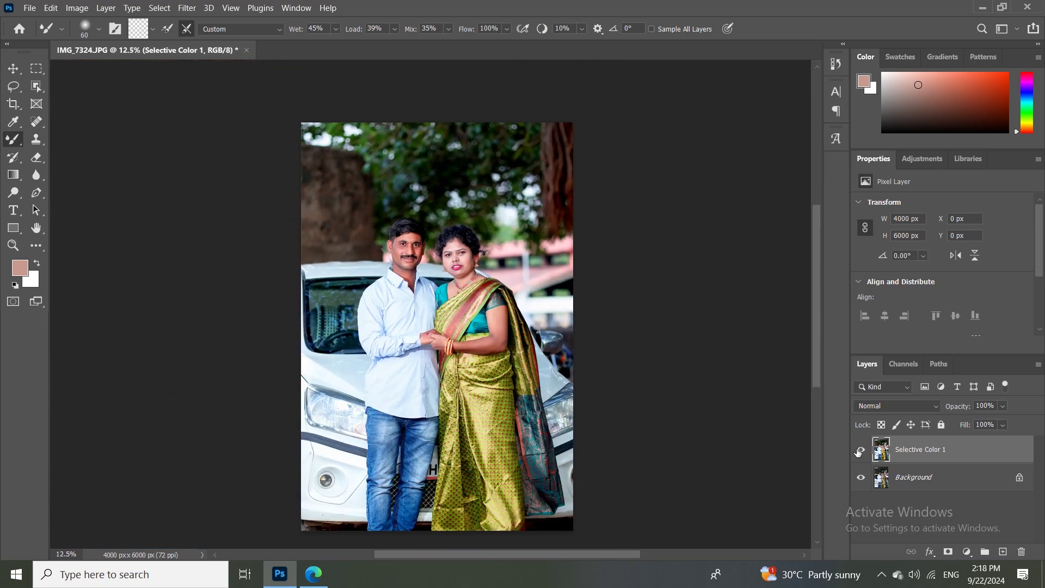
{"action": "left_click", "coordinate": [860, 451]}
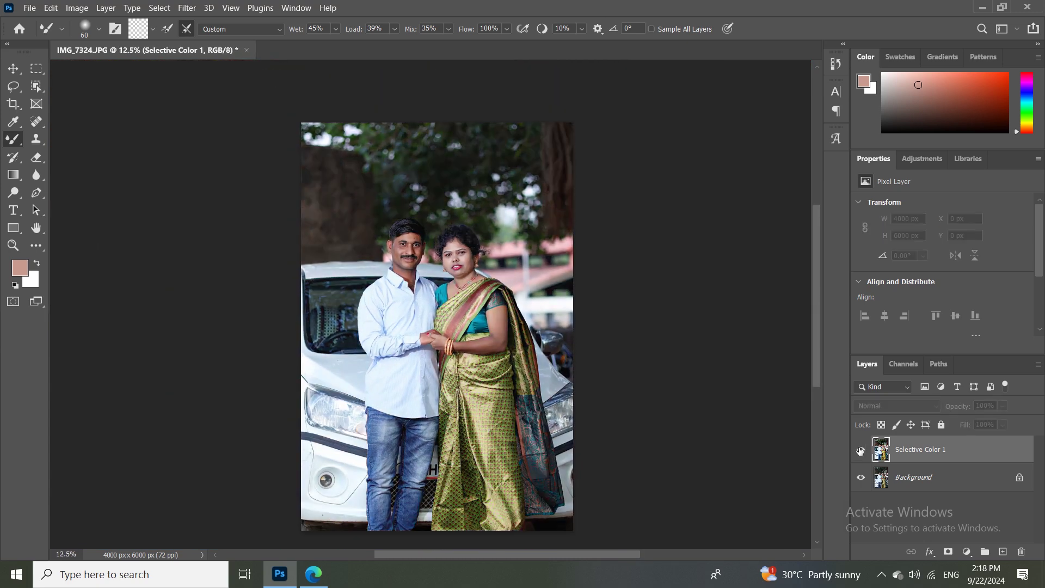
{"action": "left_click", "coordinate": [860, 451]}
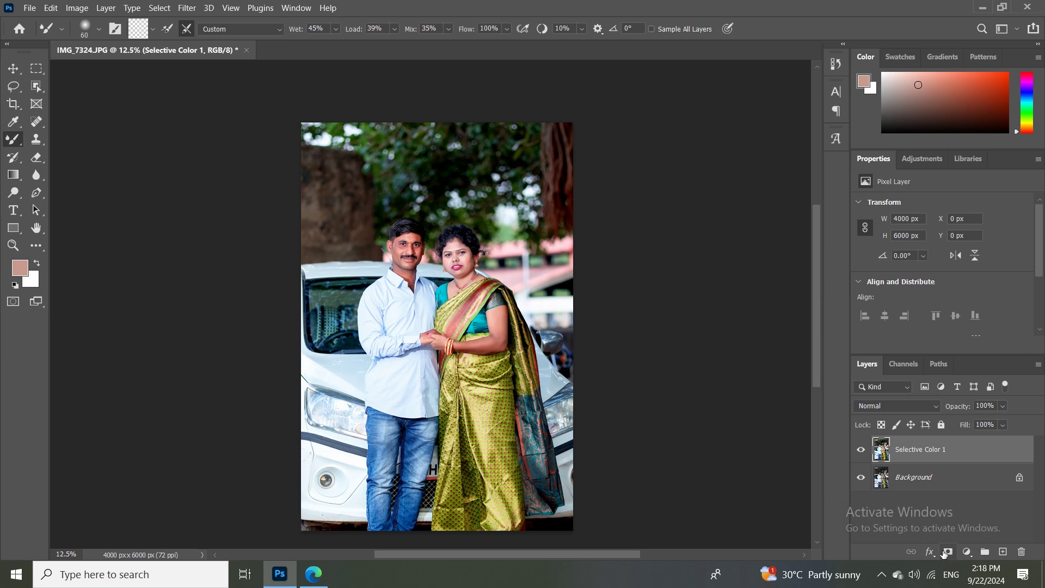
{"action": "left_click", "coordinate": [946, 552], "text": "alt"}
{"action": "right_click", "coordinate": [14, 141]}
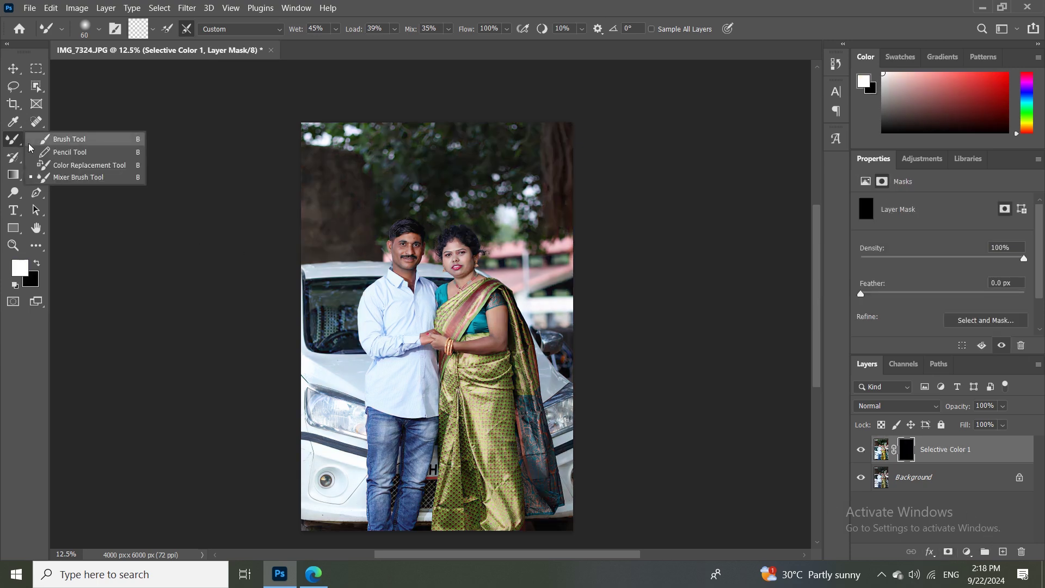
{"action": "left_click", "coordinate": [69, 139]}
{"action": "right_click", "coordinate": [418, 266]}
{"action": "left_click", "coordinate": [497, 453]}
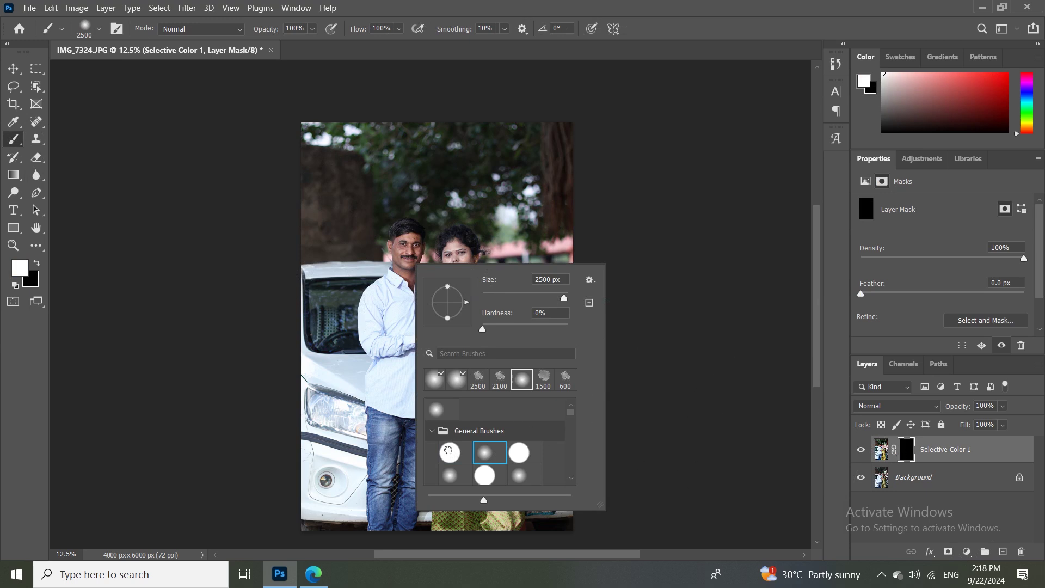
{"action": "left_click", "coordinate": [602, 106]}
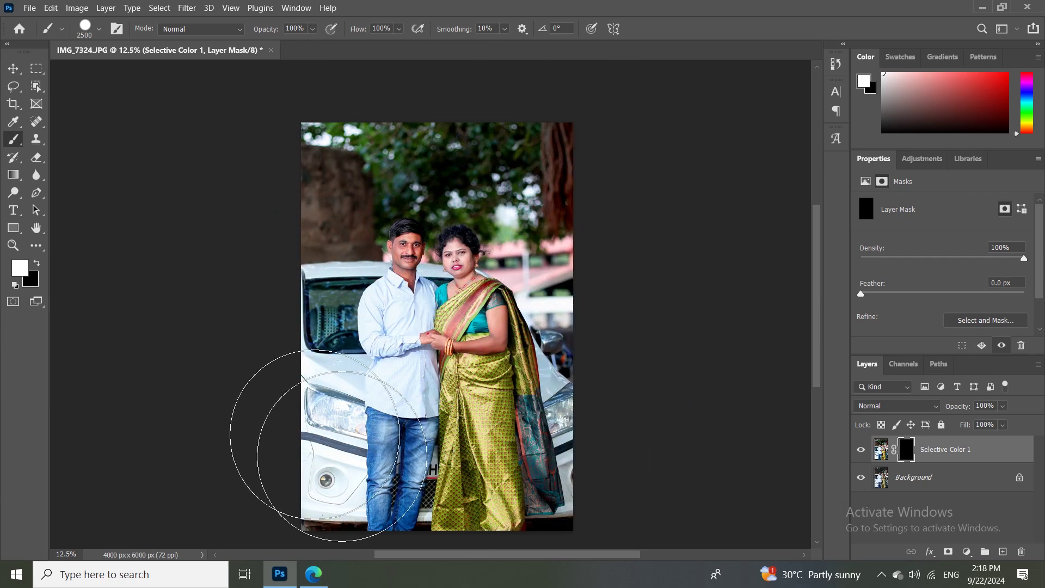
{"action": "key", "text": "ctrl+i"}
{"action": "key", "text": "ctrl+plus"}
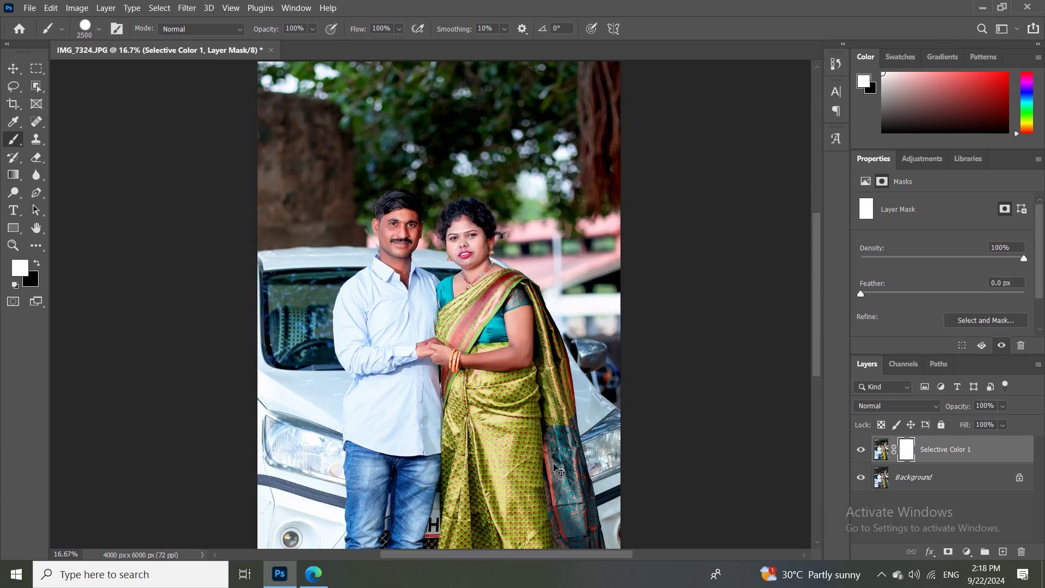
{"action": "key", "text": "ctrl+plus"}
{"action": "key", "text": "ctrl+minus"}
{"action": "left_click", "coordinate": [861, 449]}
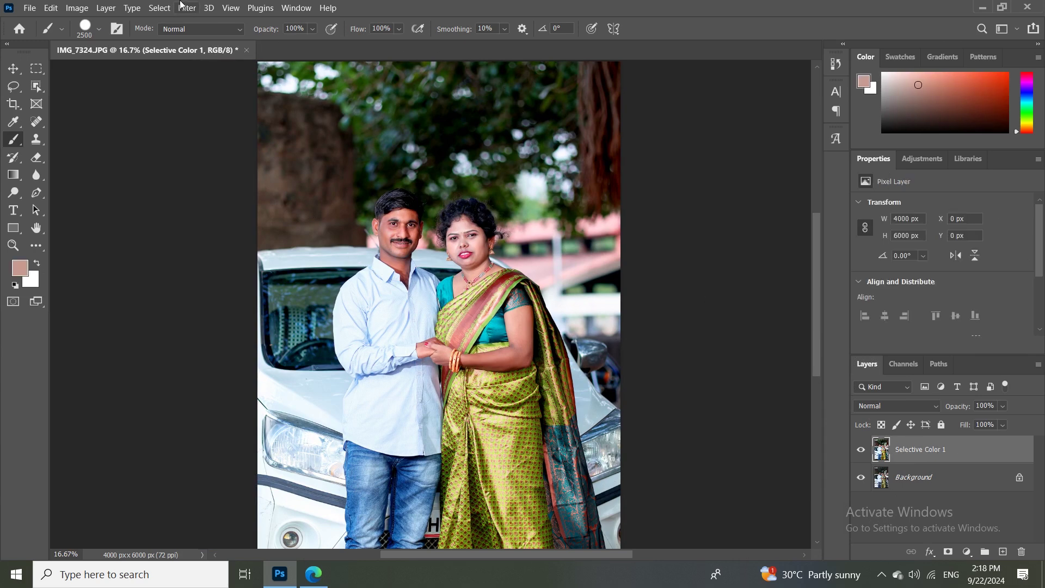
Open Photo Filter and try a pale cream filter colour with adjusted density
{"action": "left_click", "coordinate": [77, 8]}
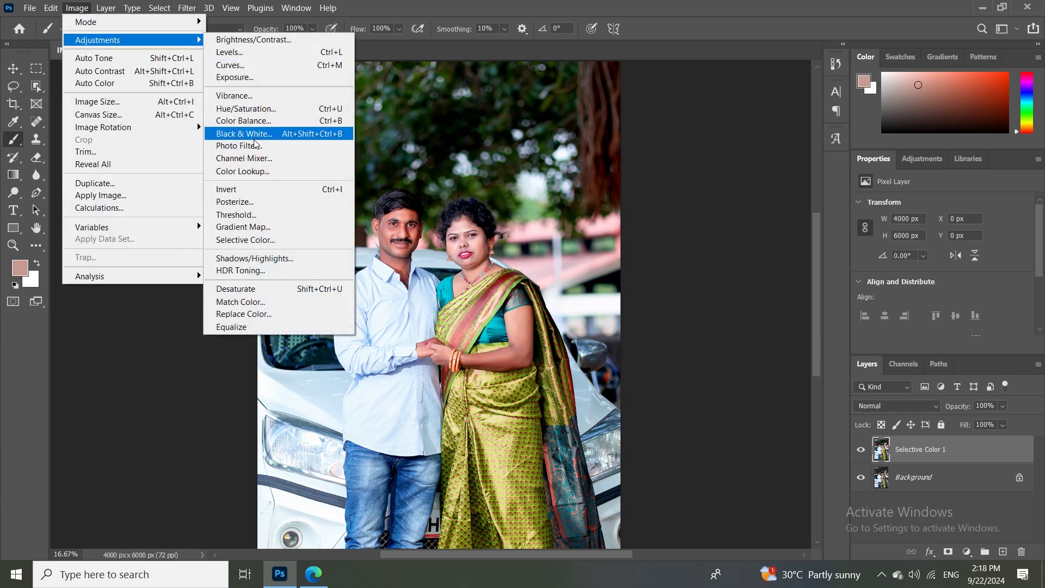
{"action": "mouse_move", "coordinate": [97, 39]}
{"action": "left_click", "coordinate": [234, 146]}
{"action": "left_click_drag", "start_coordinate": [498, 122], "coordinate": [745, 122]}
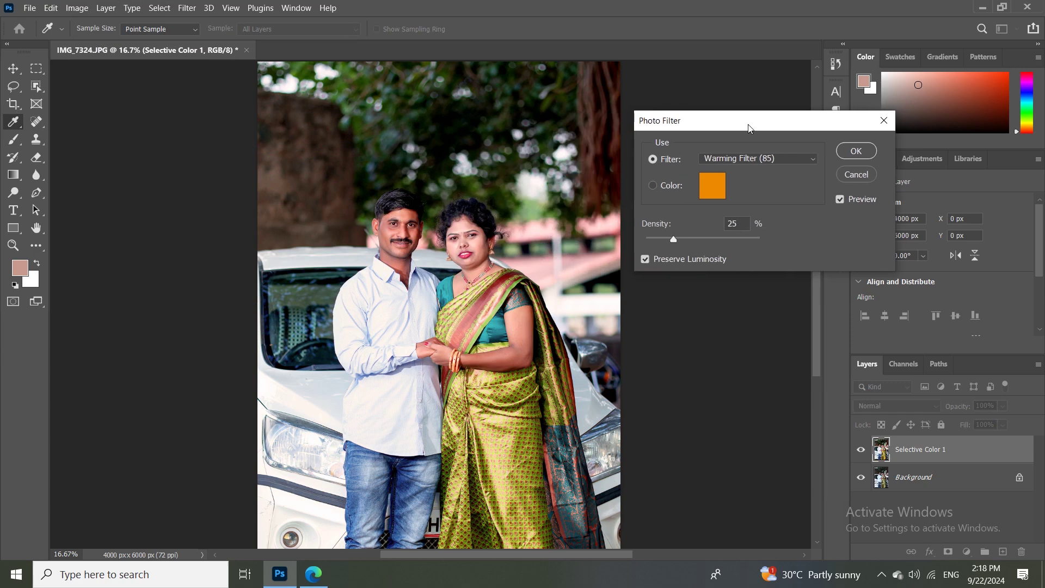
{"action": "left_click", "coordinate": [707, 191]}
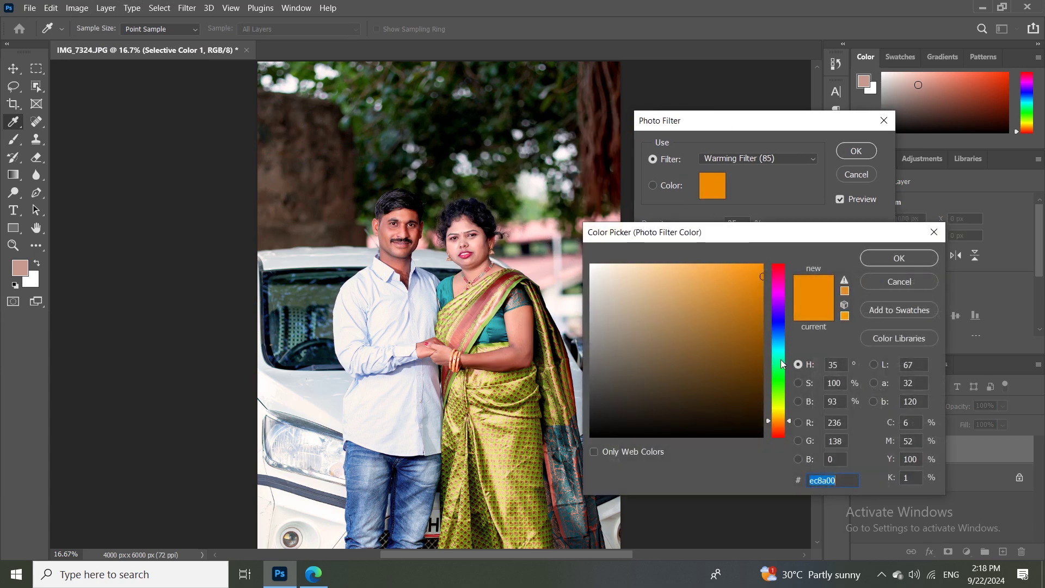
{"action": "left_click_drag", "start_coordinate": [776, 396], "coordinate": [776, 416]}
{"action": "left_click", "coordinate": [676, 305]}
{"action": "left_click_drag", "start_coordinate": [676, 305], "coordinate": [628, 245]}
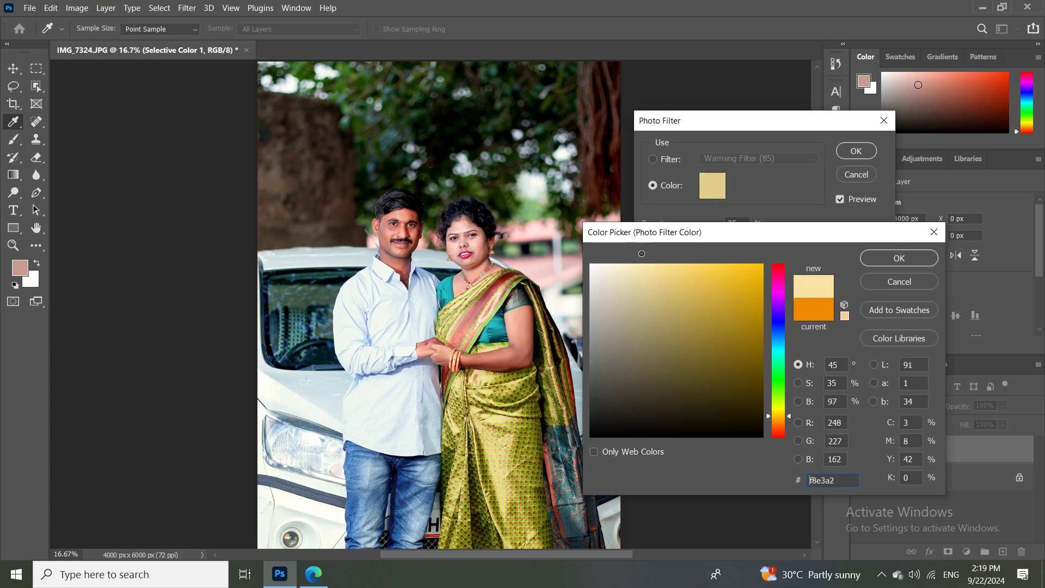
{"action": "left_click", "coordinate": [899, 258]}
{"action": "mouse_move", "coordinate": [674, 240]}
{"action": "left_mouse_down"}
{"action": "mouse_move", "coordinate": [825, 267]}
{"action": "mouse_move", "coordinate": [660, 245]}
{"action": "left_mouse_up"}
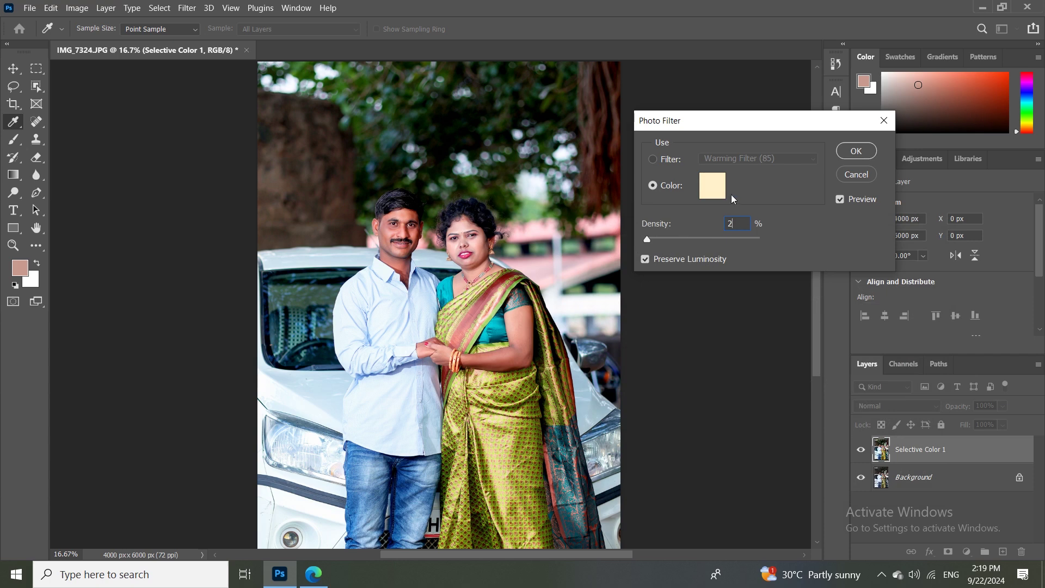
Apply the Photo Filter in very dark green #000d00 at 2% density
{"action": "left_click", "coordinate": [714, 195]}
{"action": "left_click", "coordinate": [780, 321]}
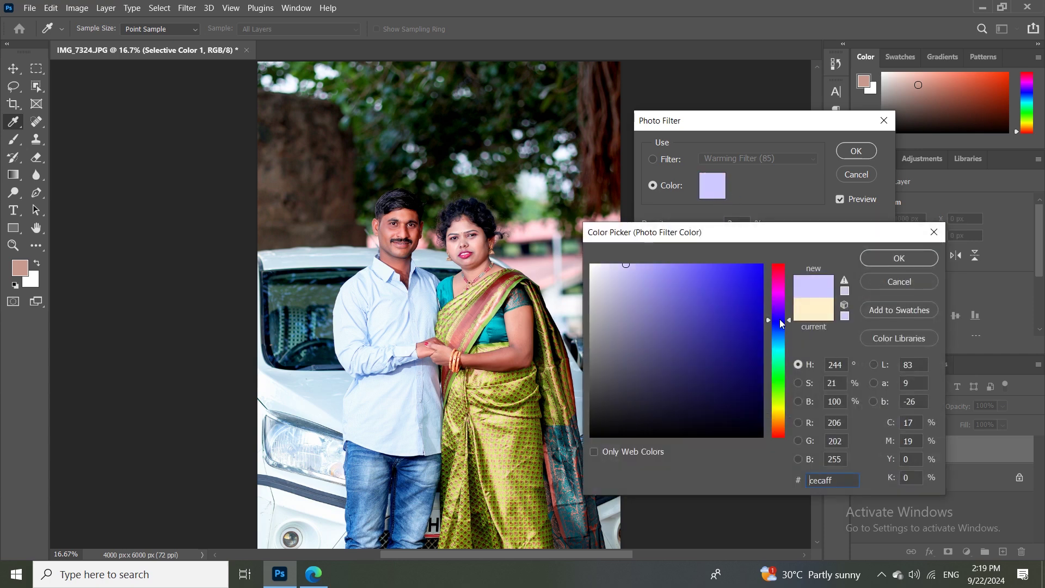
{"action": "left_click", "coordinate": [508, 169]}
{"action": "left_click", "coordinate": [492, 96]}
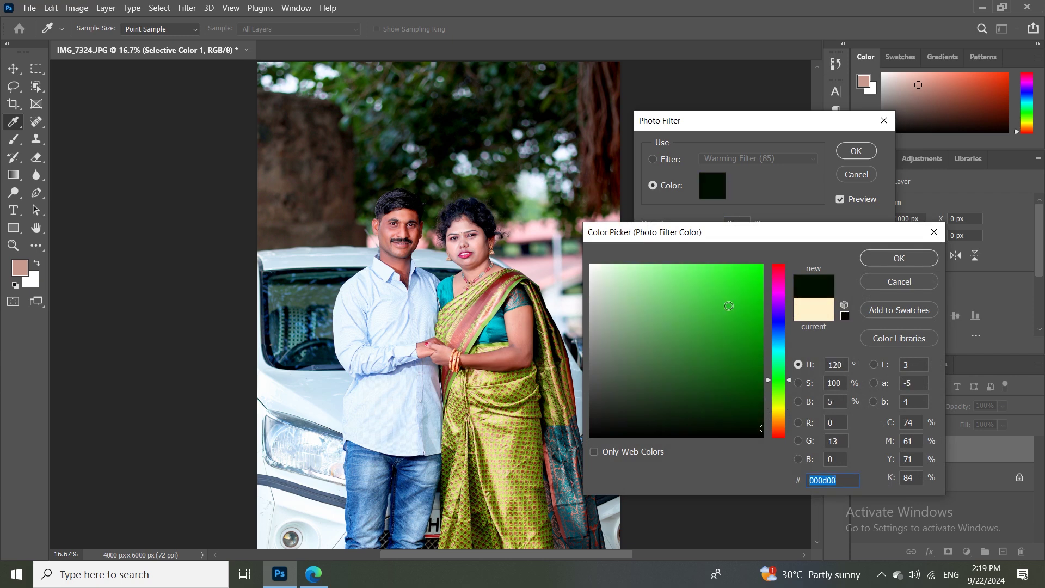
{"action": "left_click", "coordinate": [867, 260]}
{"action": "left_click_drag", "start_coordinate": [760, 240], "coordinate": [647, 241]}
{"action": "left_click_drag", "start_coordinate": [760, 240], "coordinate": [645, 240]}
{"action": "double_click", "coordinate": [747, 229]}
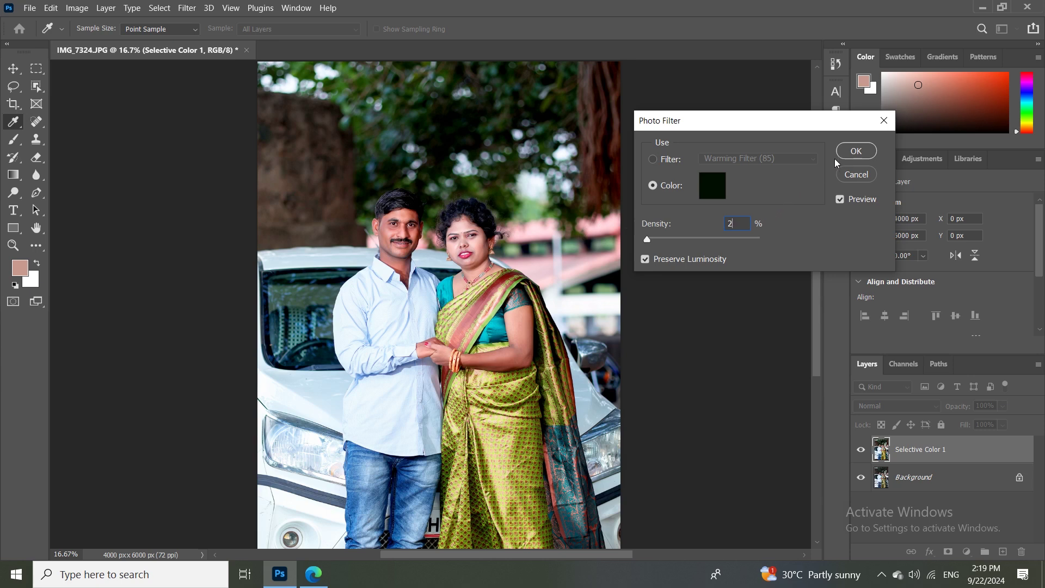
{"action": "key", "text": "Return"}
Zoom in and out to review the tinted portrait
{"action": "key", "text": "b"}
{"action": "key", "text": "ctrl+plus"}
{"action": "key", "text": "ctrl+minus"}
{"action": "key", "text": "ctrl+minus"}
{"action": "key", "text": "ctrl+plus"}
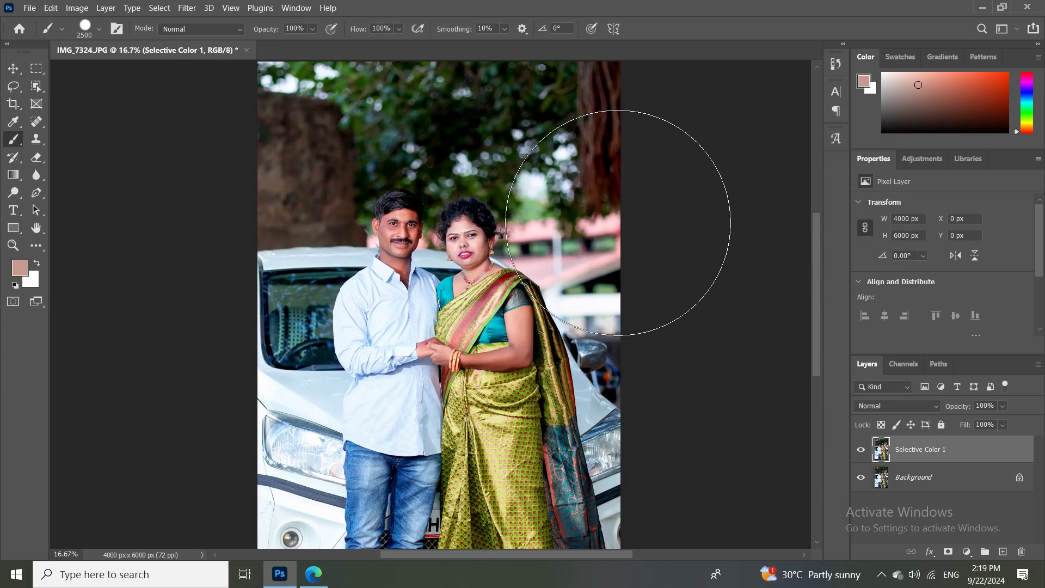